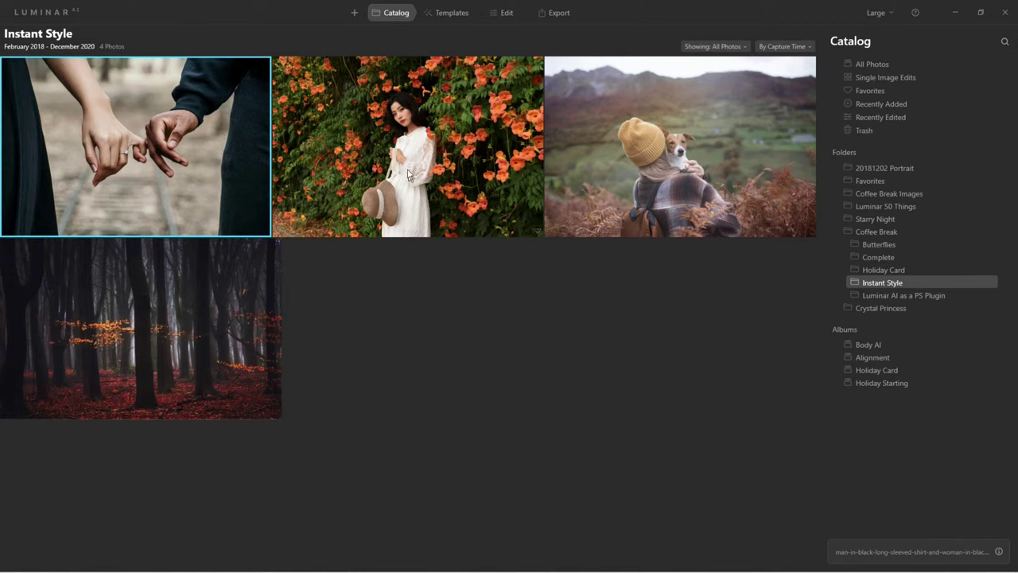
- Open the flower-wall portrait DSC_4143.NEF, compare it with the original, and show its suggested templates
double_click(405, 140)
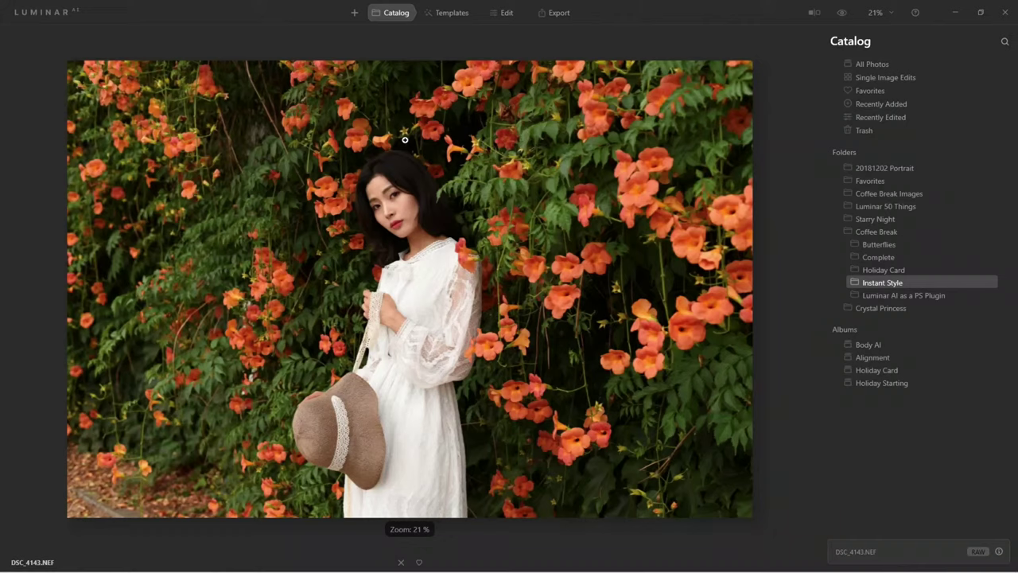
click(843, 14)
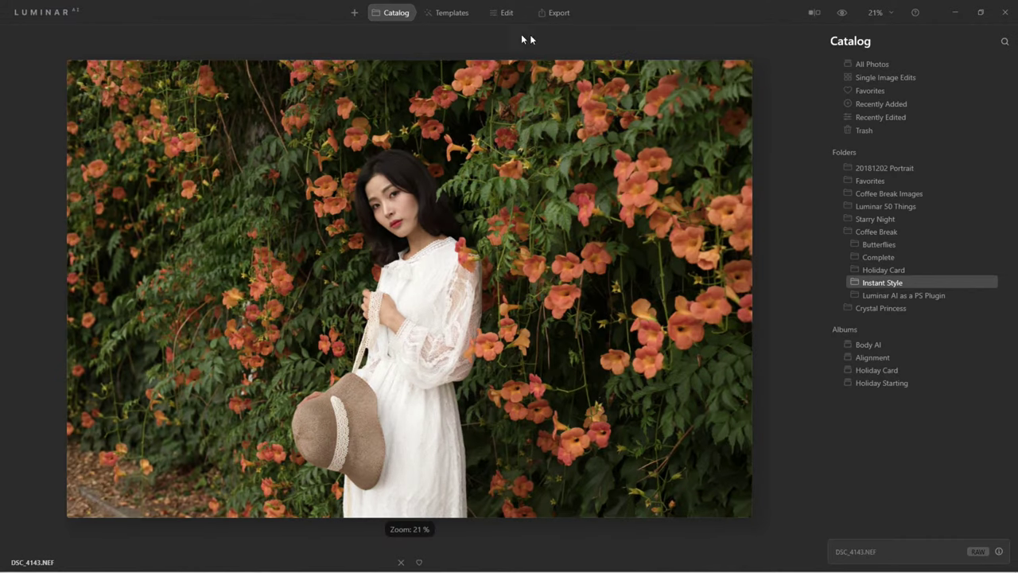
click(452, 15)
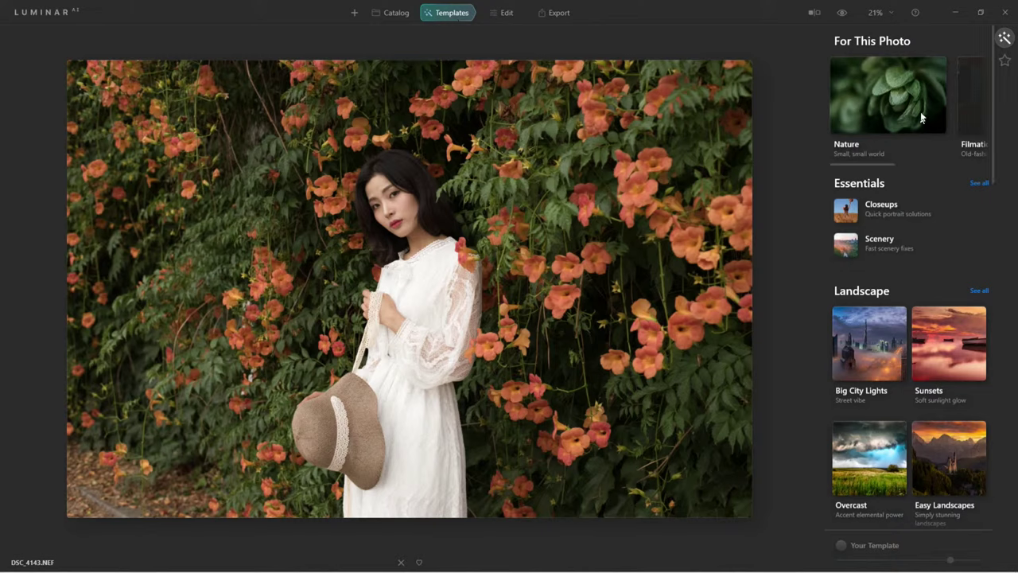
- Open the Nature collection from the For This Photo template suggestions
mouse_move(857, 164)
mouse_down()
mouse_move(959, 168)
mouse_move(840, 165)
mouse_up()
click(873, 109)
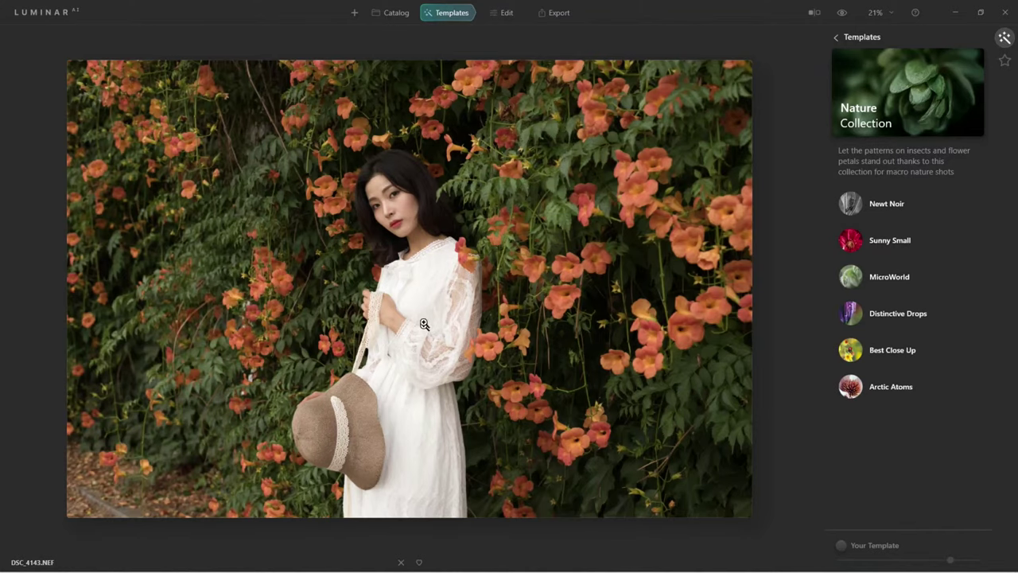
- Try Newt Noir, then apply Sunny Small and weaken its amount to about 60%
click(892, 205)
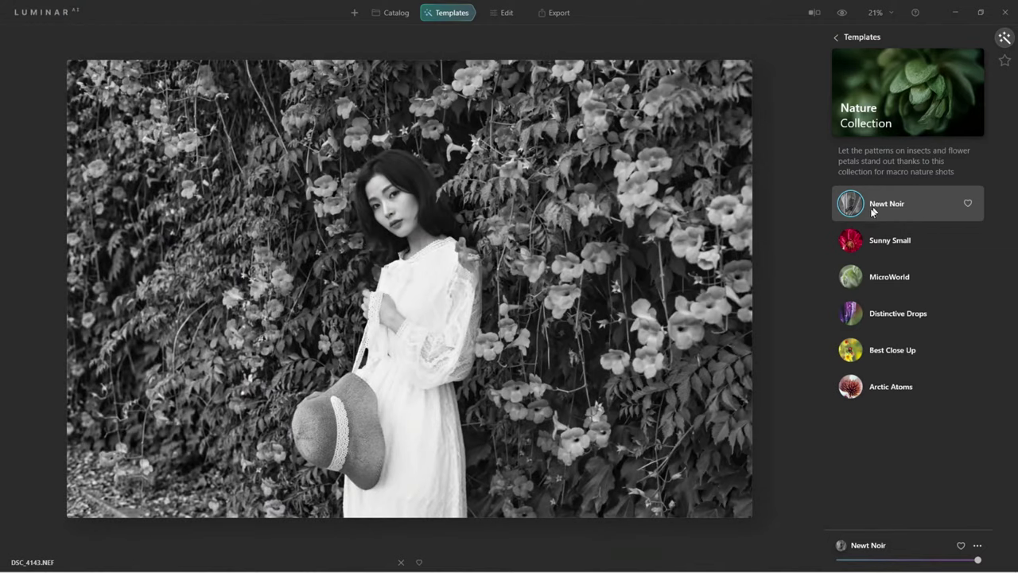
click(848, 238)
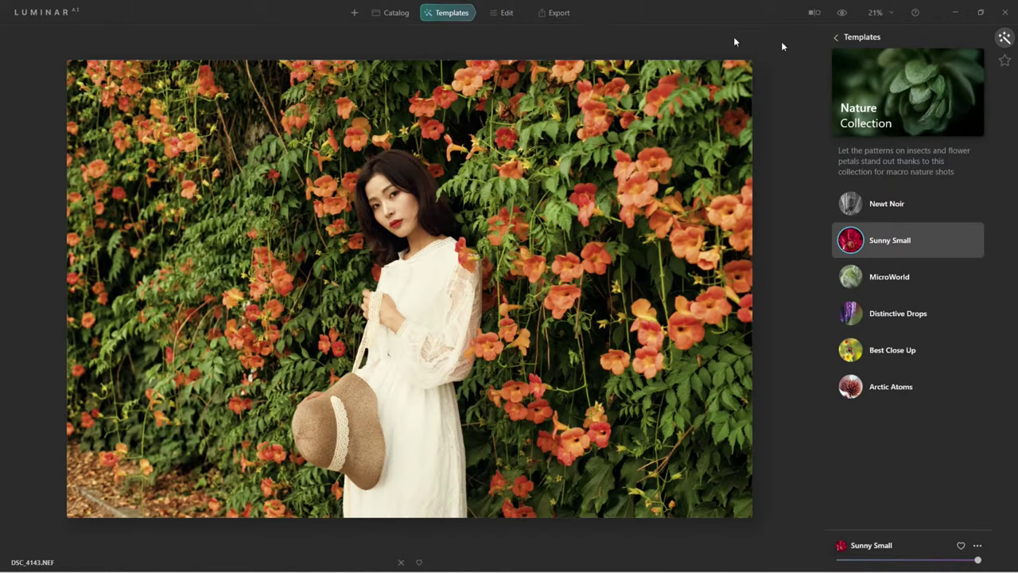
click(843, 14)
drag(978, 558, 920, 565)
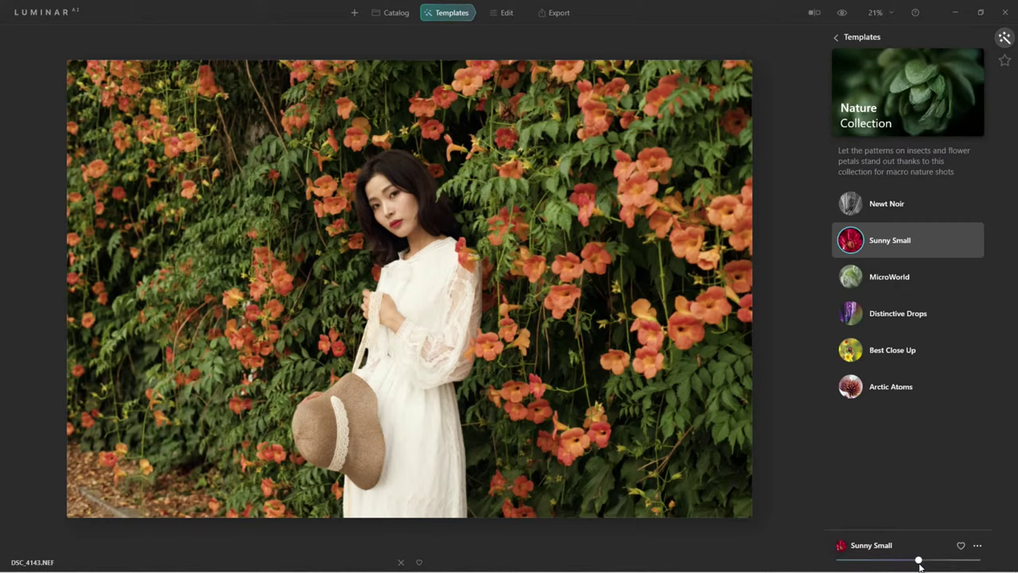
- Preview MicroWorld, Distinctive Drops and Best Close Up, then apply Arctic Atoms as a favourite
click(859, 278)
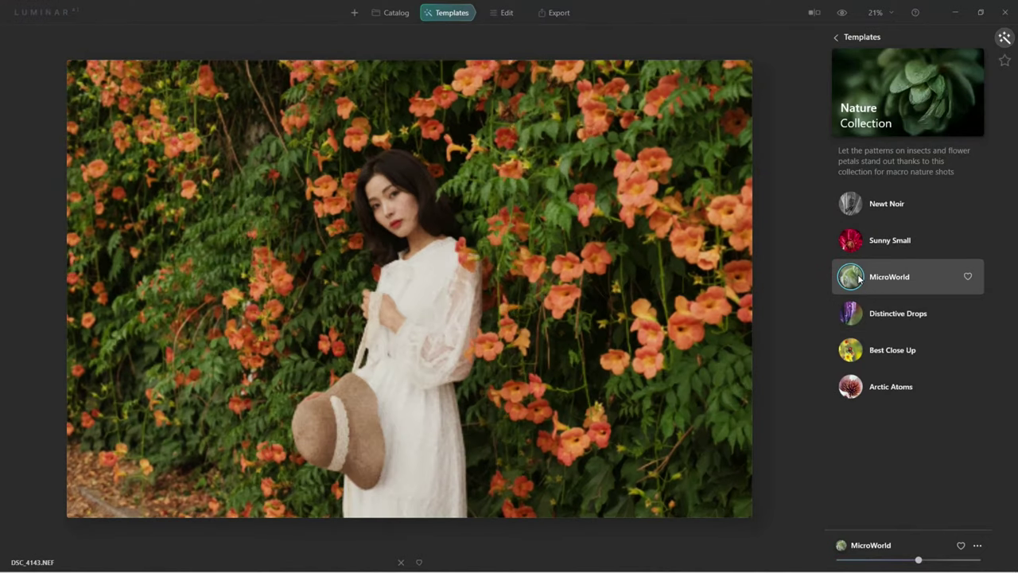
click(853, 317)
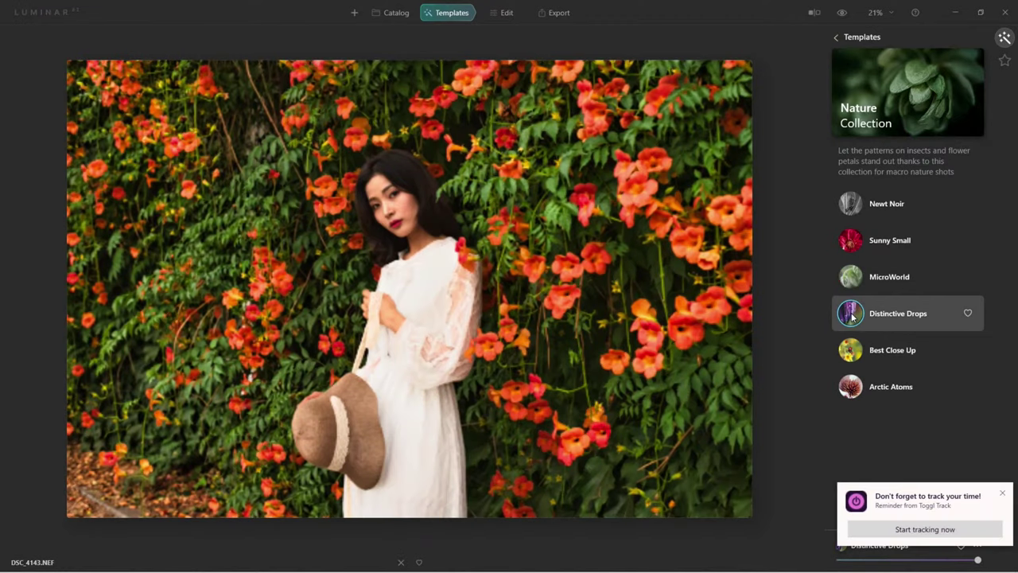
click(1002, 493)
click(855, 358)
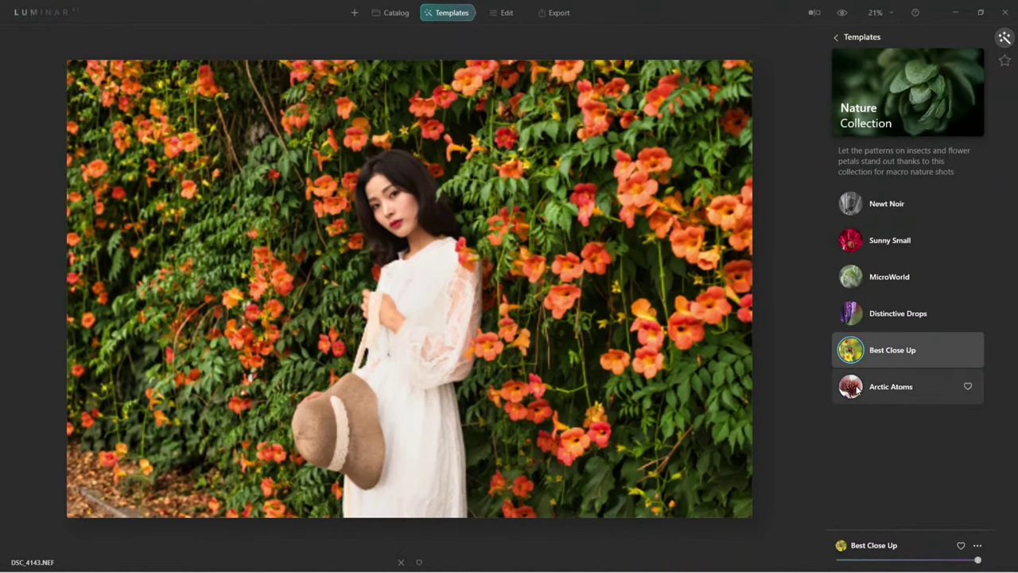
click(857, 388)
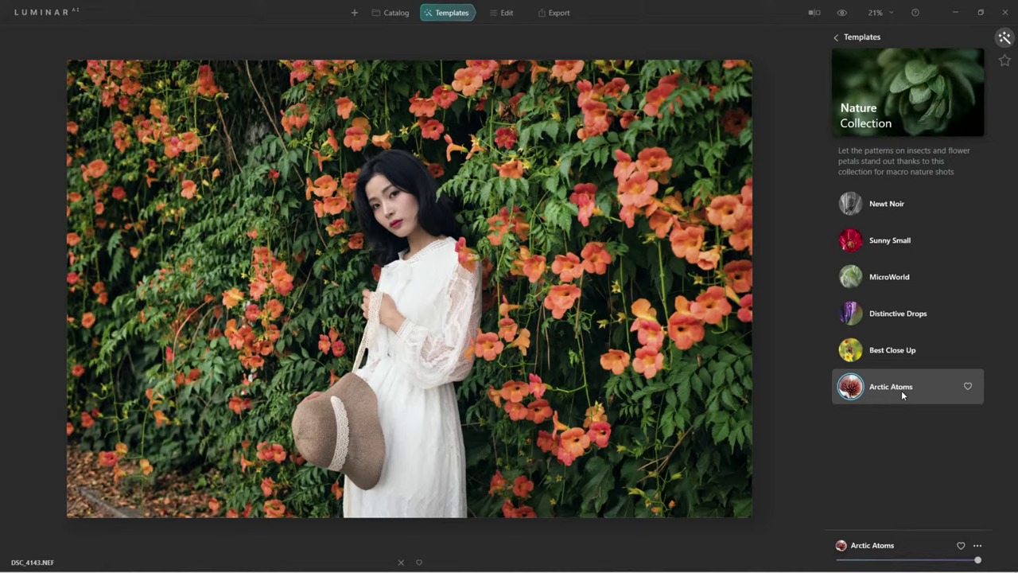
click(967, 387)
- Check Favorites in My Collection, then move the Arctic Atoms portrait into the Edit module
click(1003, 61)
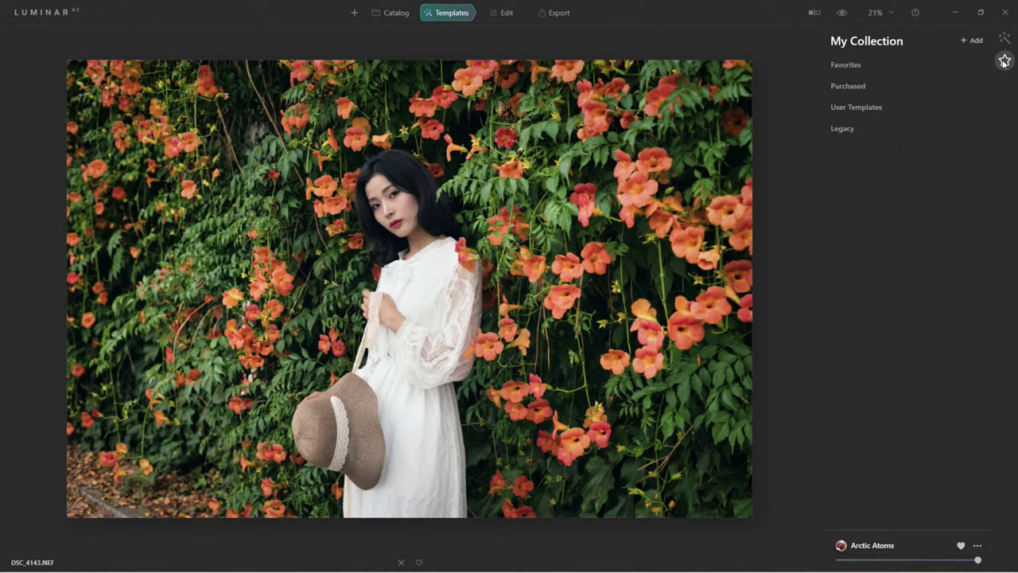
click(846, 66)
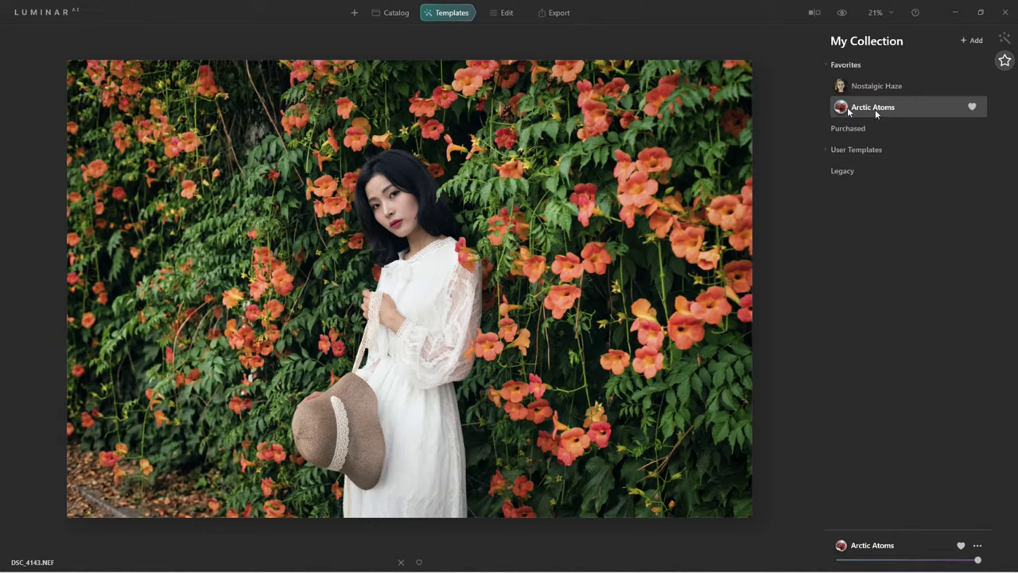
click(509, 14)
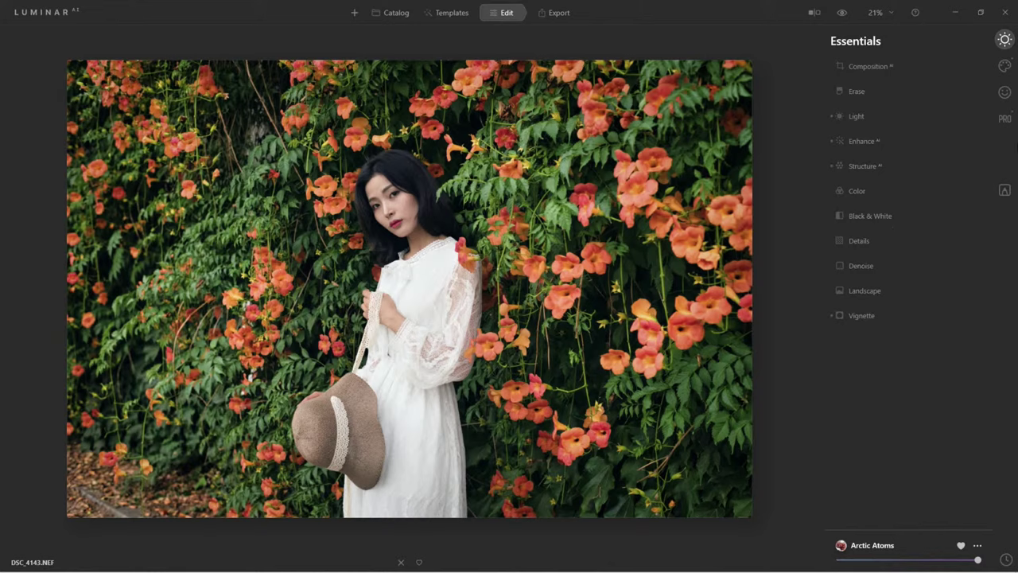
- In the Portrait tools, set Skin Amount to 61 and Face Light to 6
click(1005, 93)
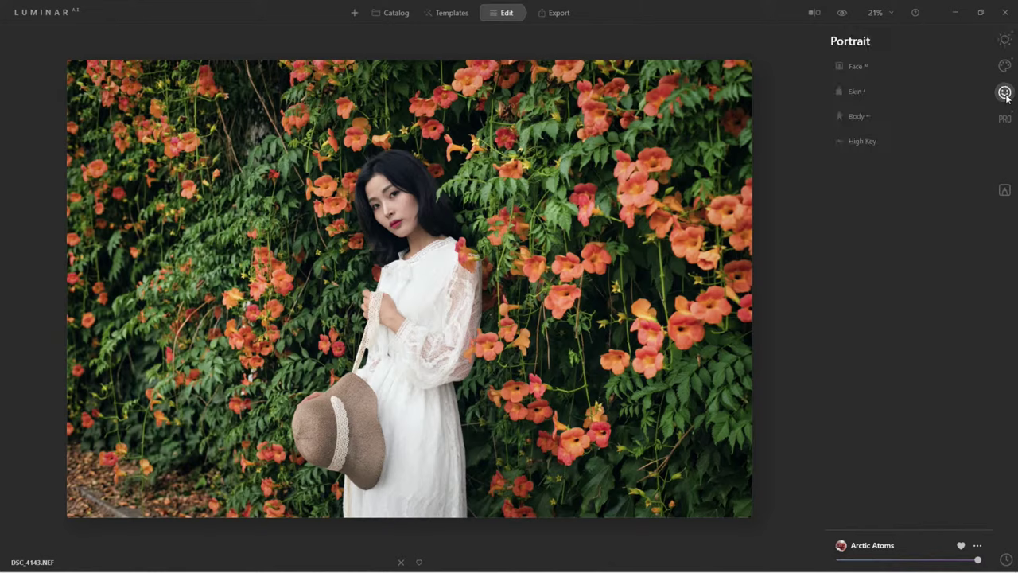
click(857, 92)
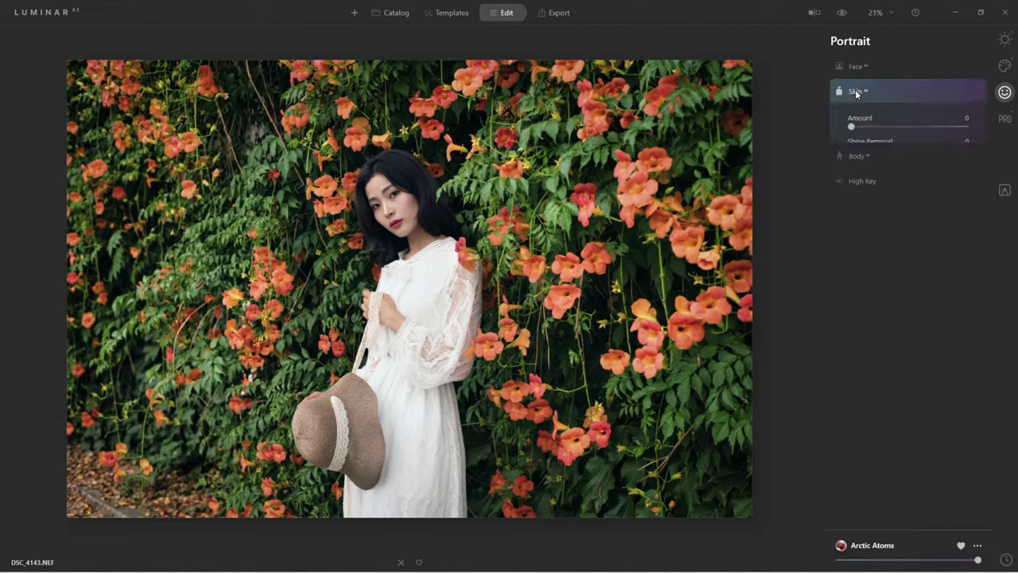
drag(851, 125, 921, 129)
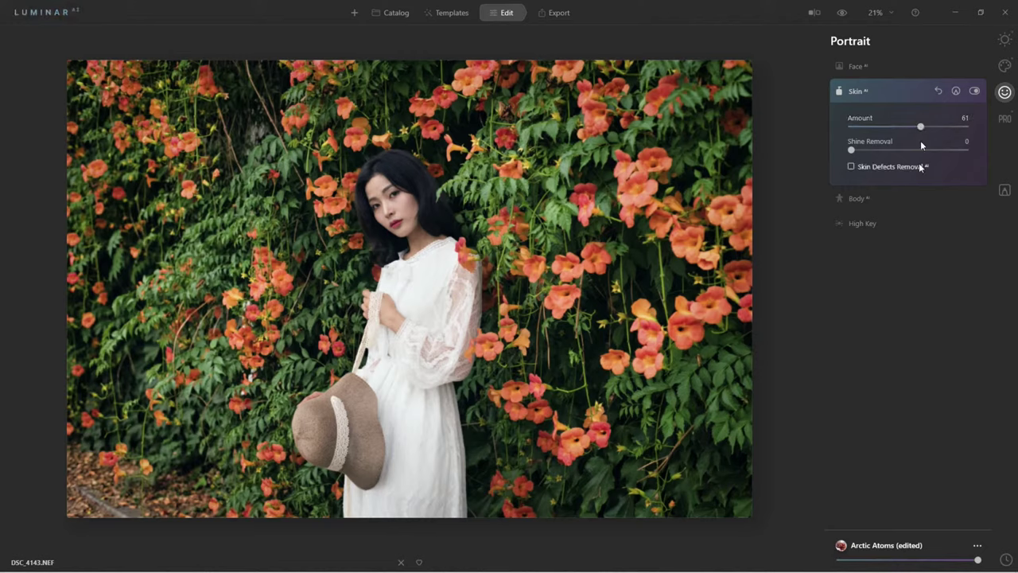
click(855, 68)
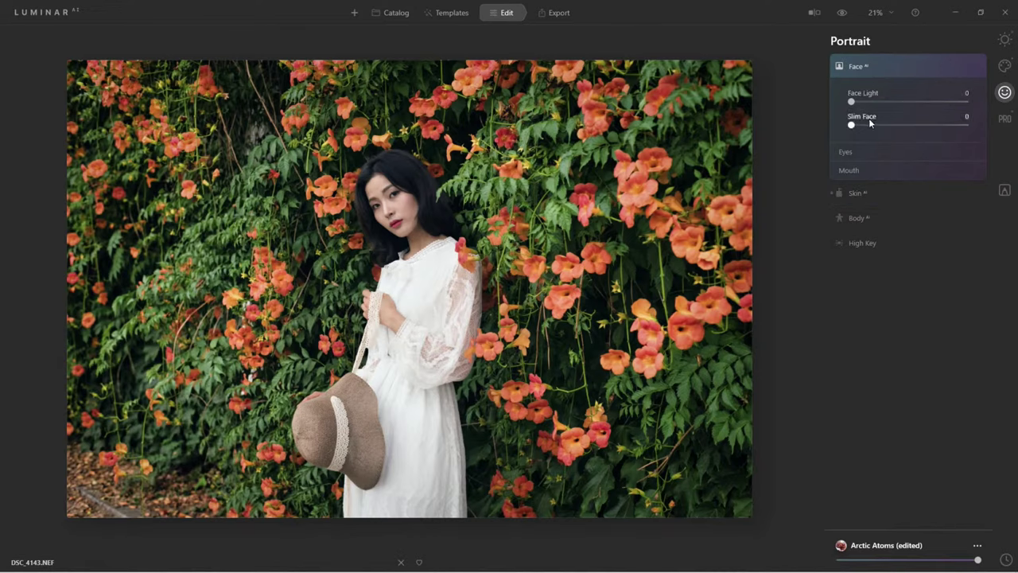
mouse_move(850, 104)
mouse_down()
mouse_move(956, 103)
mouse_move(854, 118)
mouse_up()
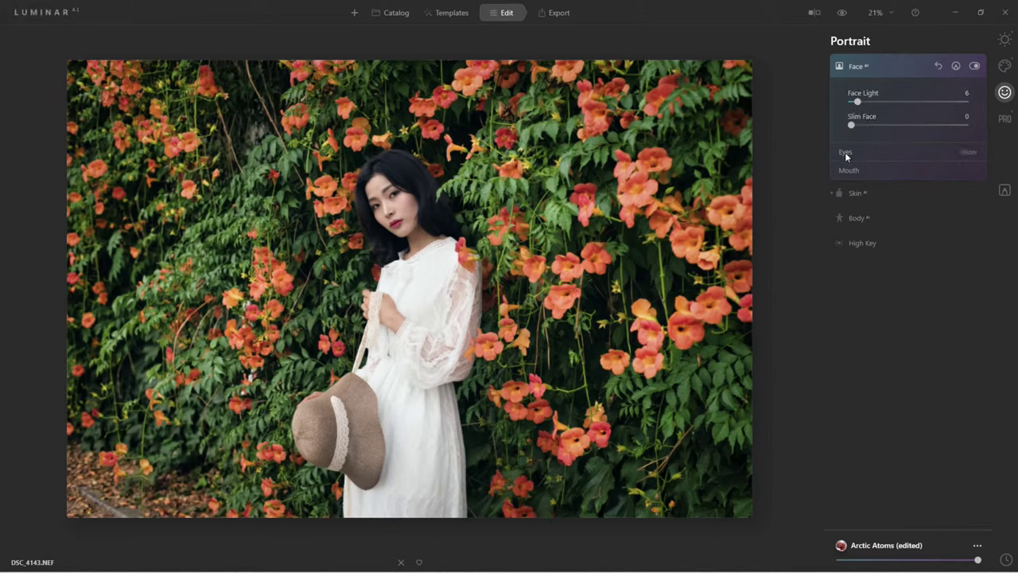
- Set Eye Enhancer to 60 and Dark Circles Removal to 41
click(845, 152)
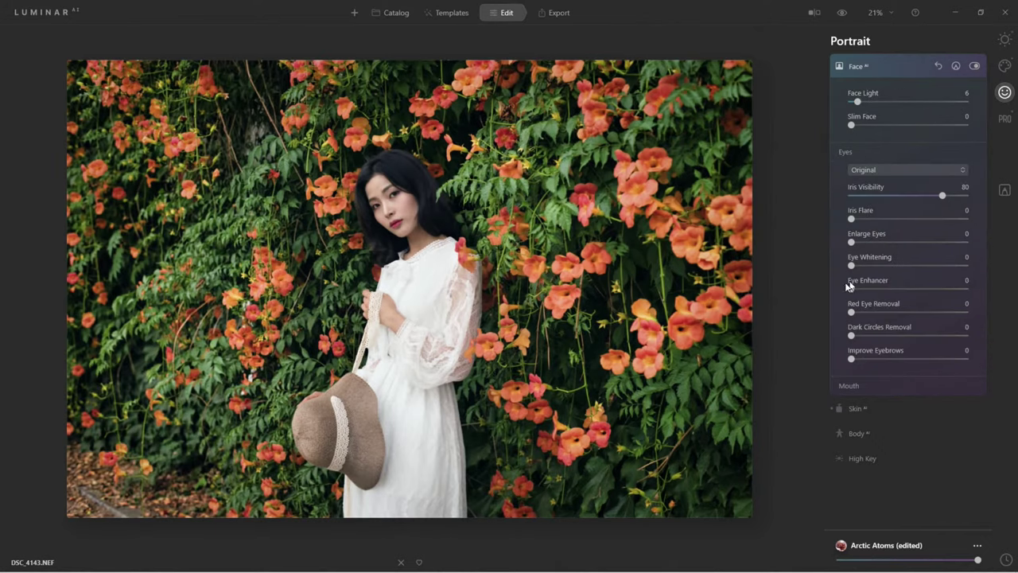
drag(851, 289, 920, 291)
drag(851, 335, 900, 336)
scroll(374, 150, up, 2)
scroll(375, 151, up, 3)
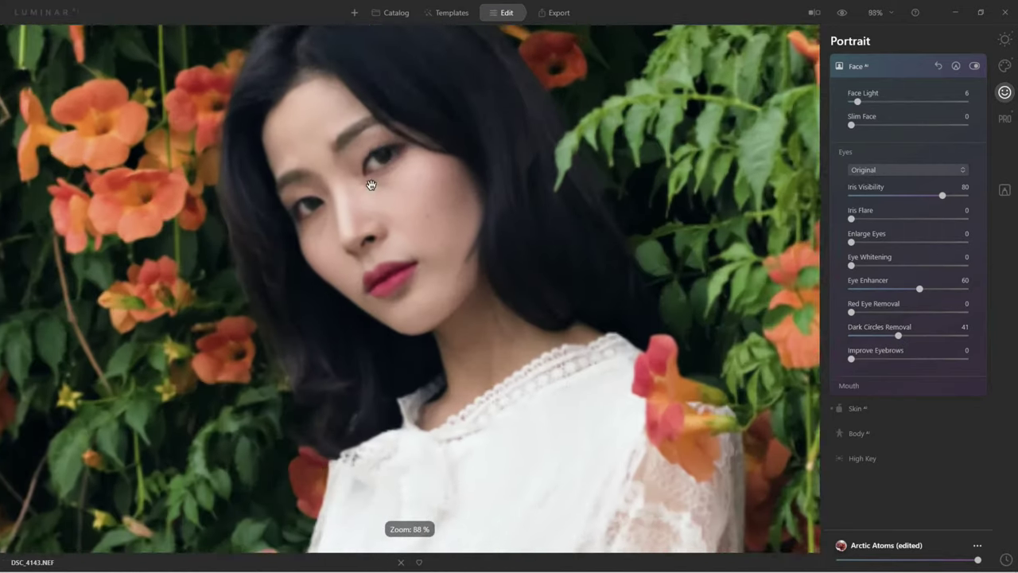
scroll(381, 201, down, 5)
scroll(380, 203, up, 5)
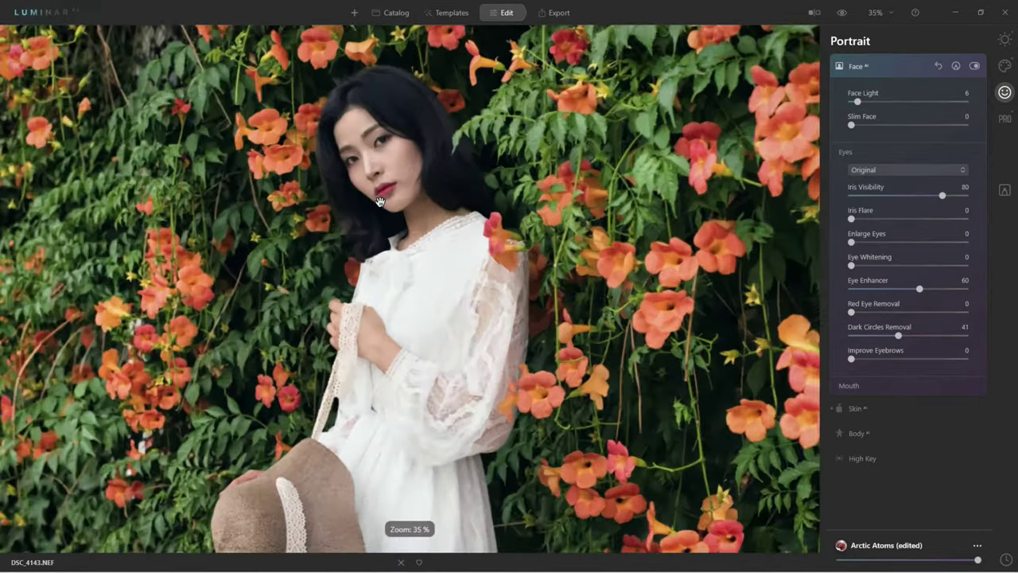
scroll(380, 202, down, 5)
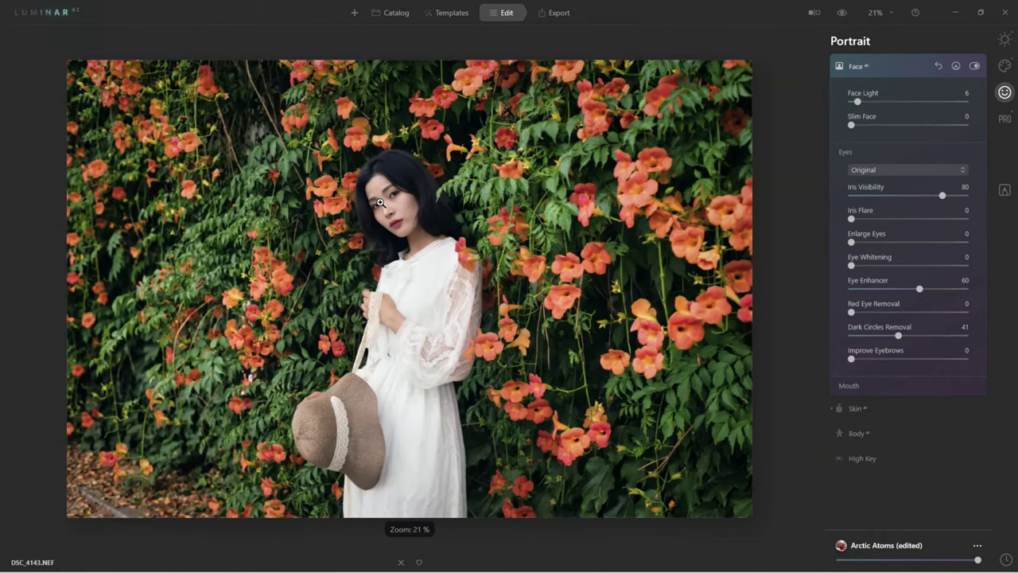
scroll(380, 201, up, 1)
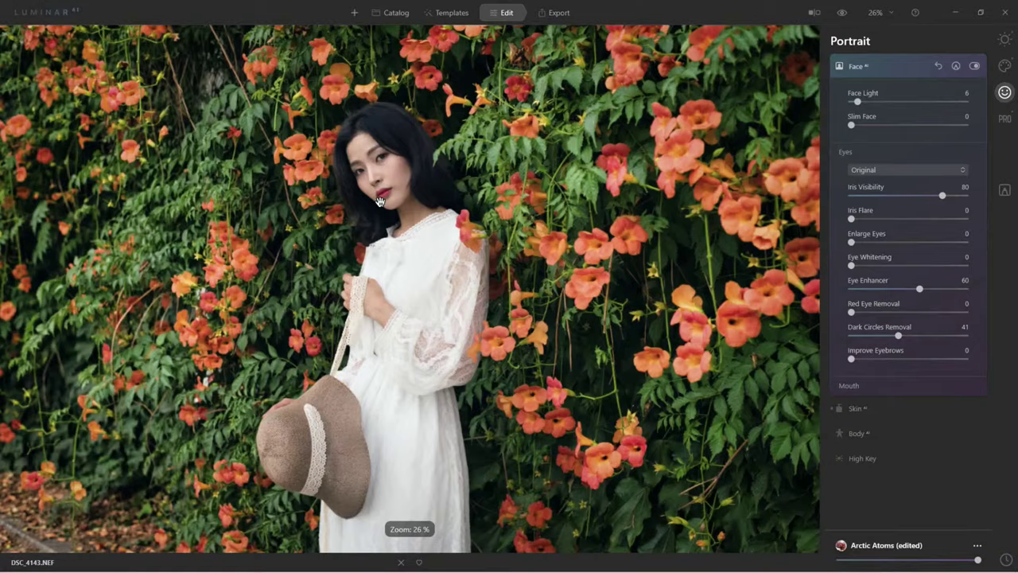
scroll(380, 201, up, 1)
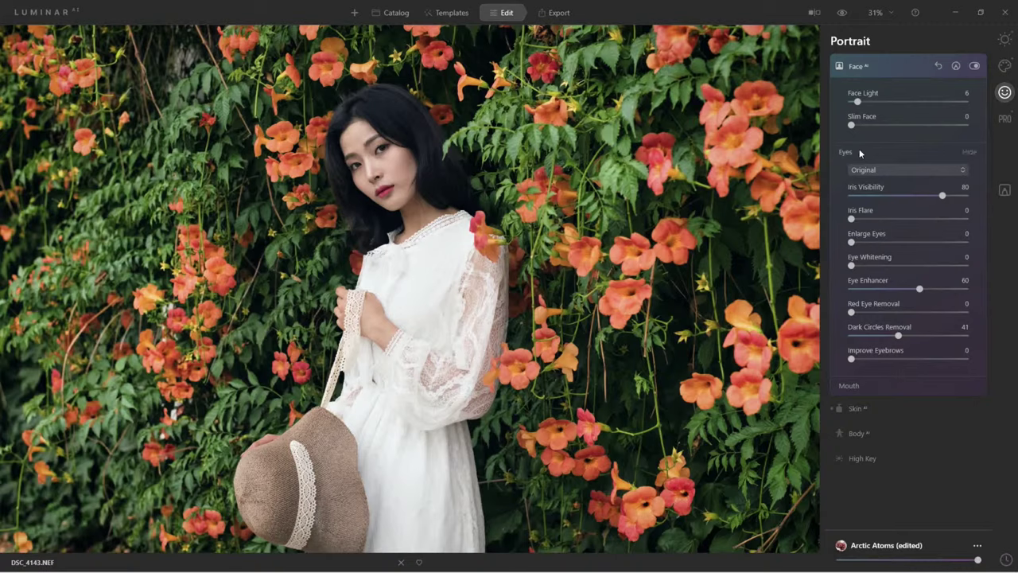
- In Essentials, boost the medium-sized details in the Details tool
click(1004, 41)
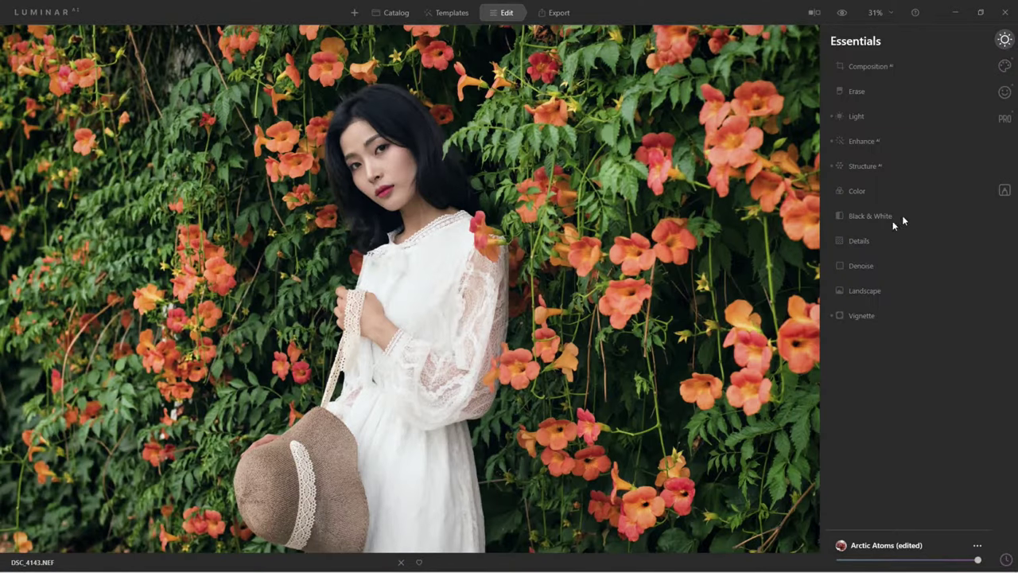
click(865, 237)
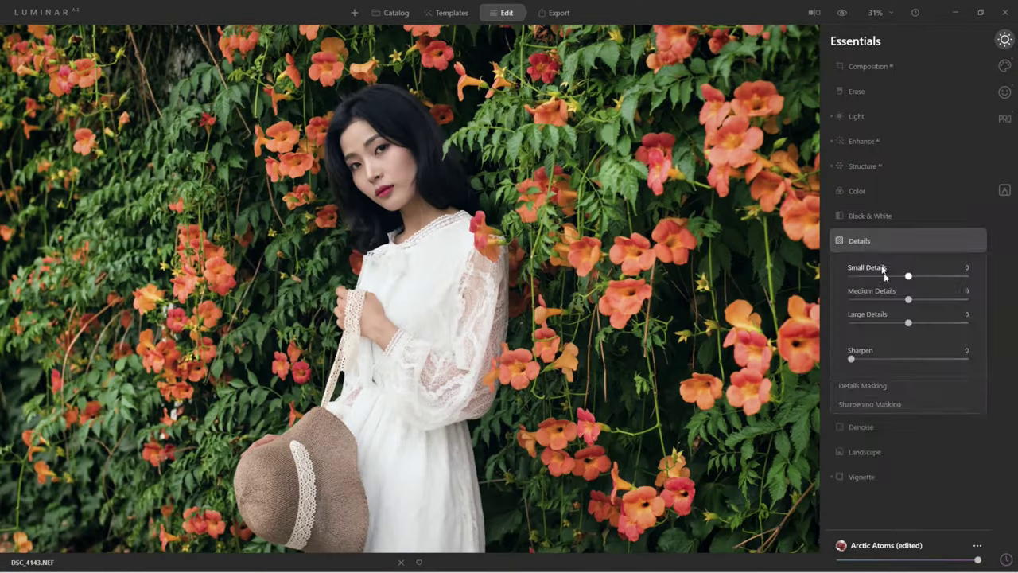
mouse_move(908, 299)
mouse_down()
mouse_move(933, 299)
mouse_move(915, 280)
mouse_up()
- Set the Enhance AI Accent slider to 71 and fit the photo to the view
click(861, 143)
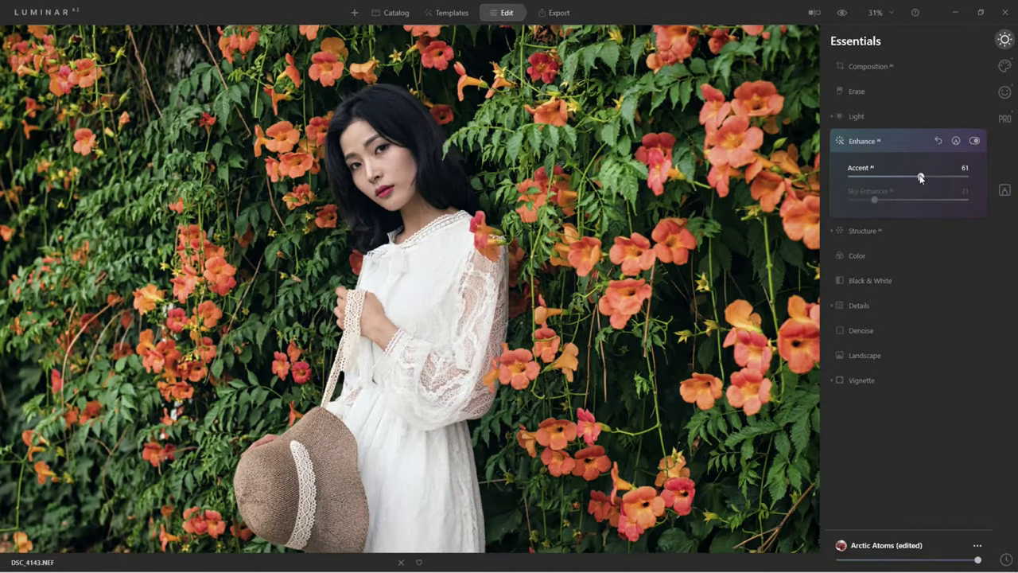
drag(922, 179, 931, 177)
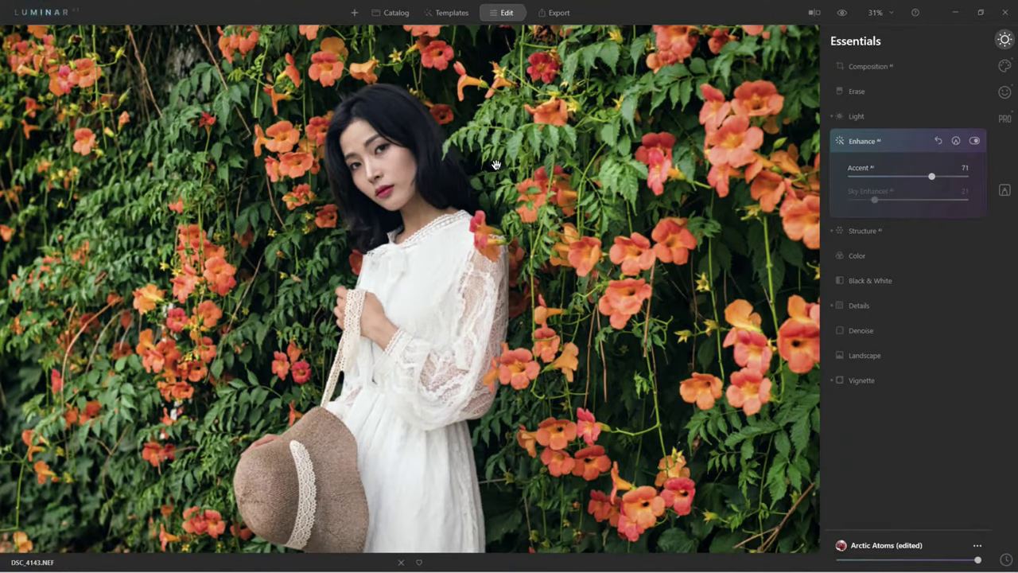
scroll(495, 165, down, 2)
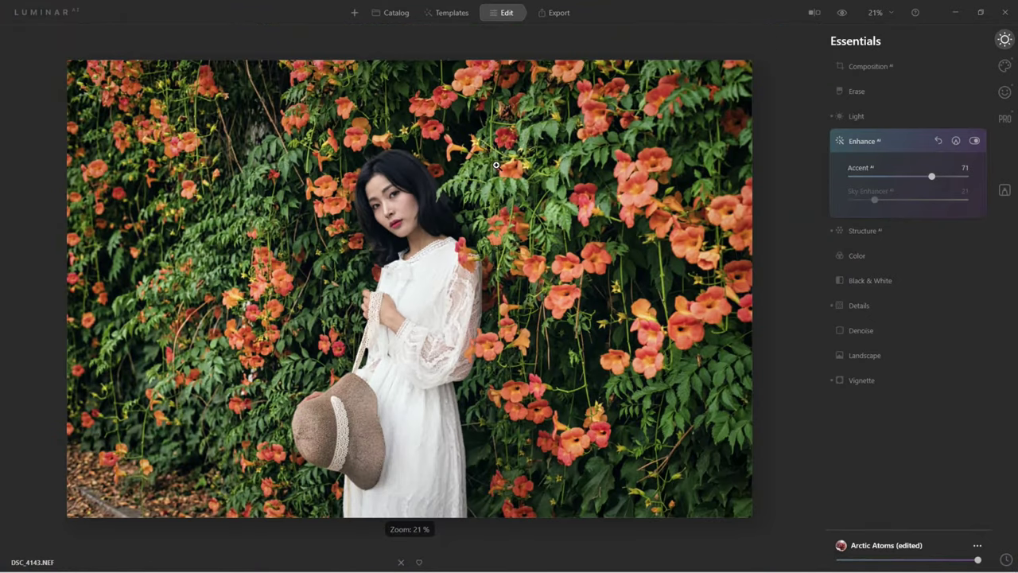
- Expand Vignette and toggle it off and on to compare the effect
click(863, 380)
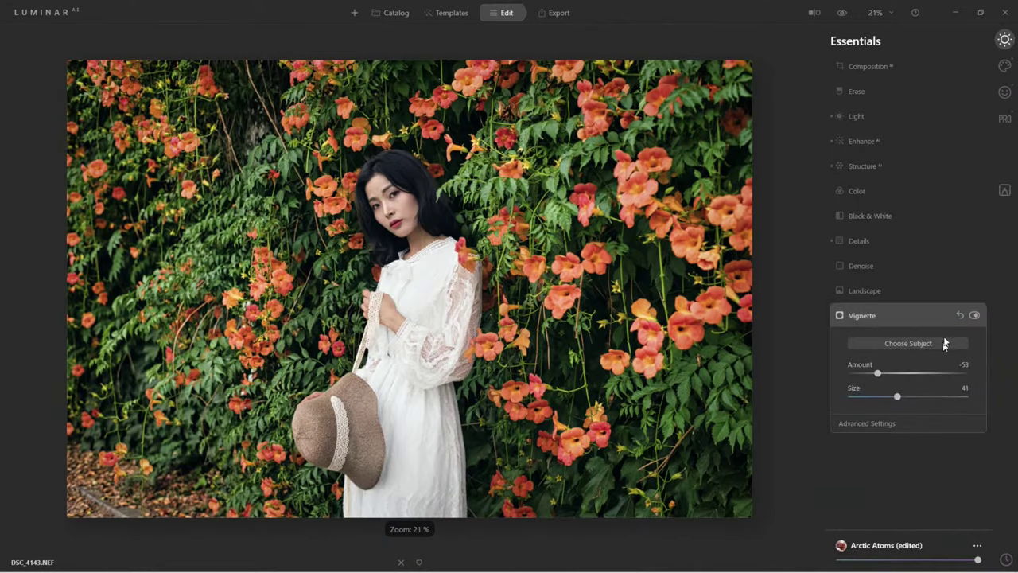
click(974, 316)
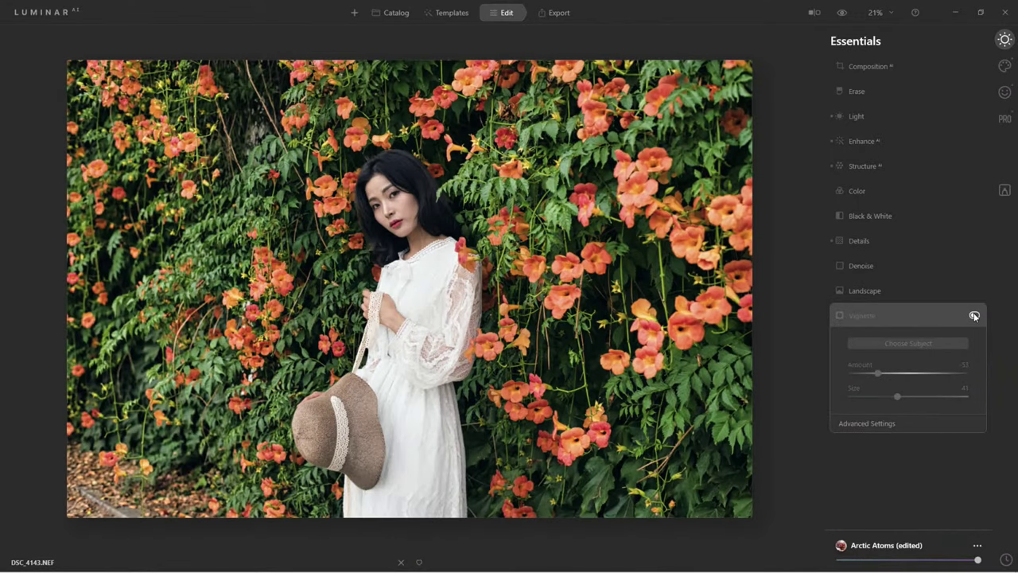
click(974, 315)
click(975, 316)
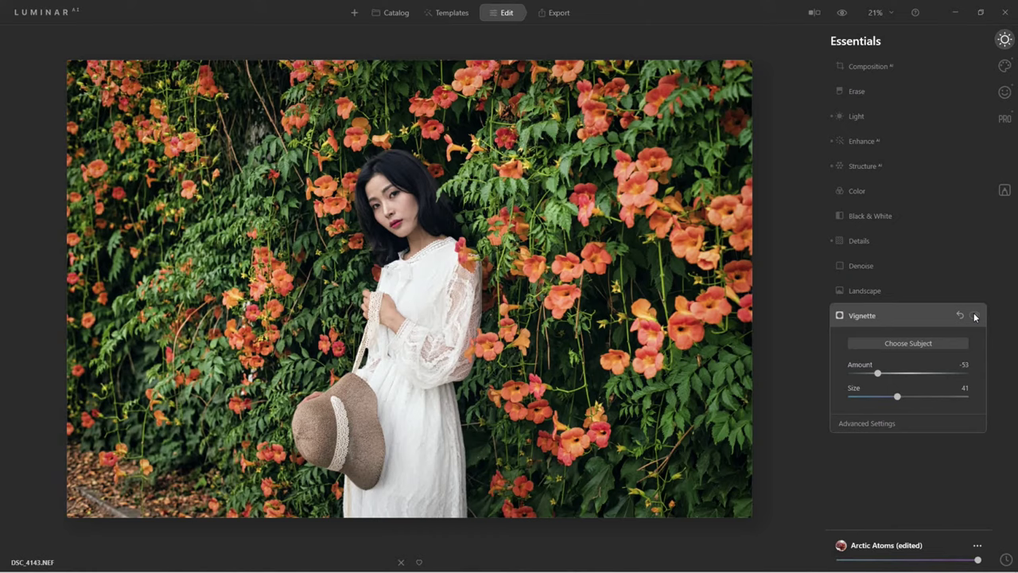
click(974, 315)
- Set vignette Size to 28 and Feather to 50, then compare with the original
drag(899, 396, 883, 397)
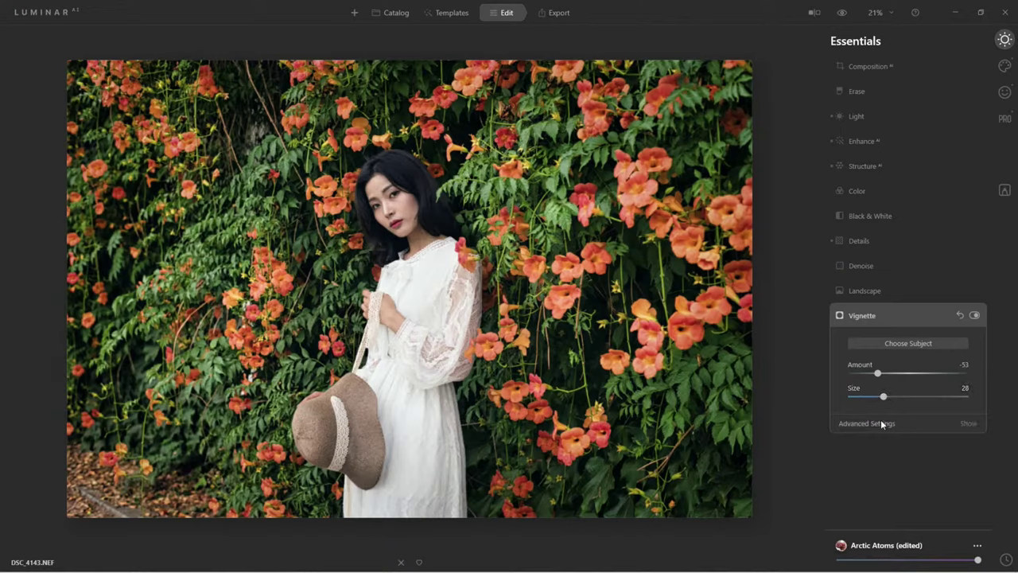
click(882, 424)
drag(923, 493, 938, 493)
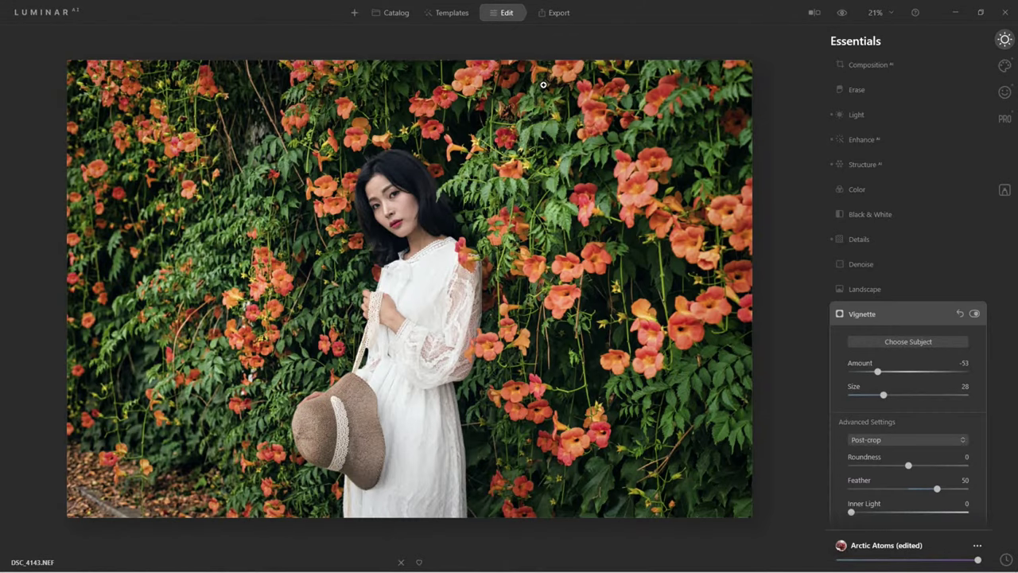
click(842, 14)
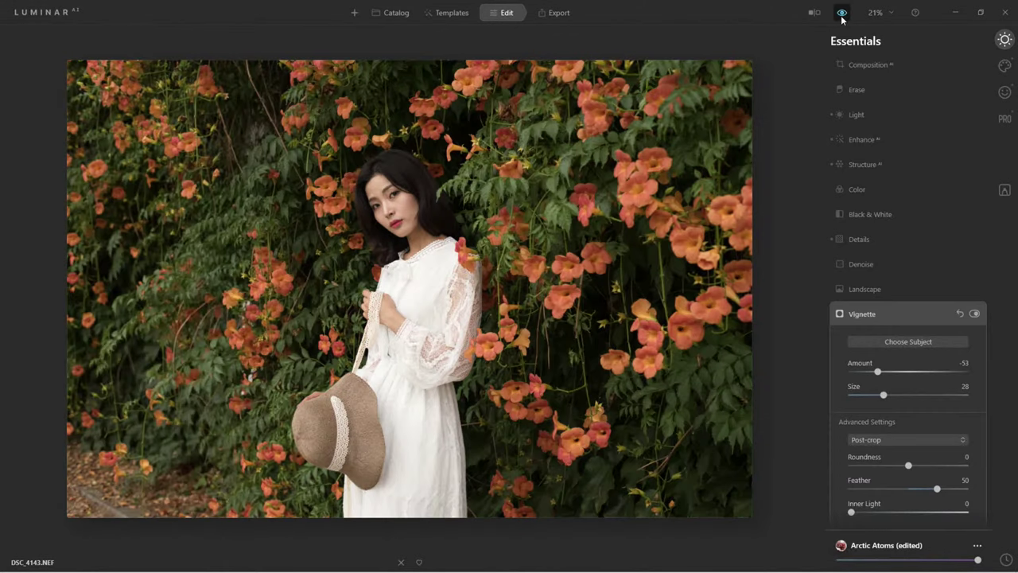
click(841, 14)
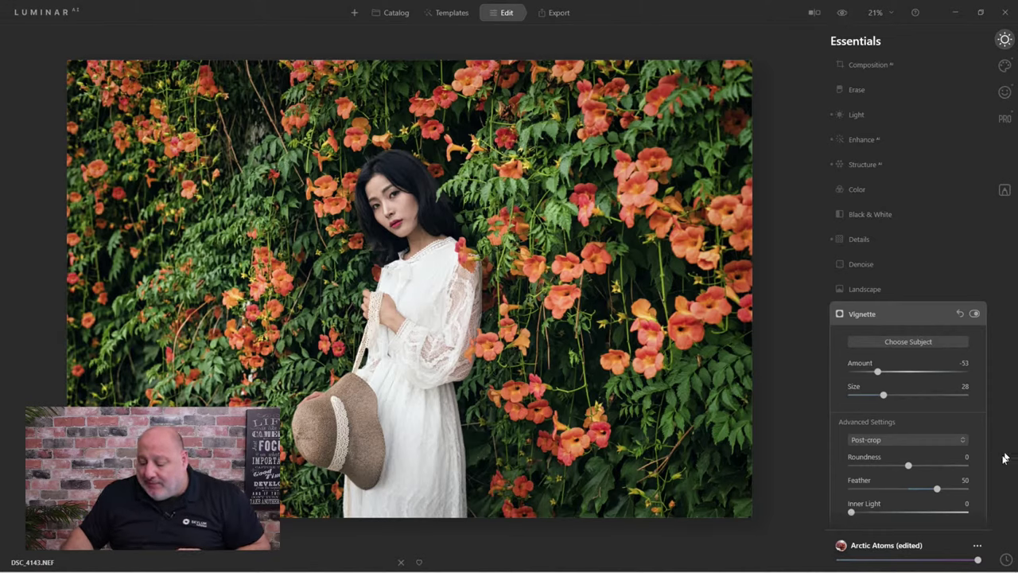
- Save the current edits as the user template 'Arctic Atoms edit'
click(977, 547)
click(962, 495)
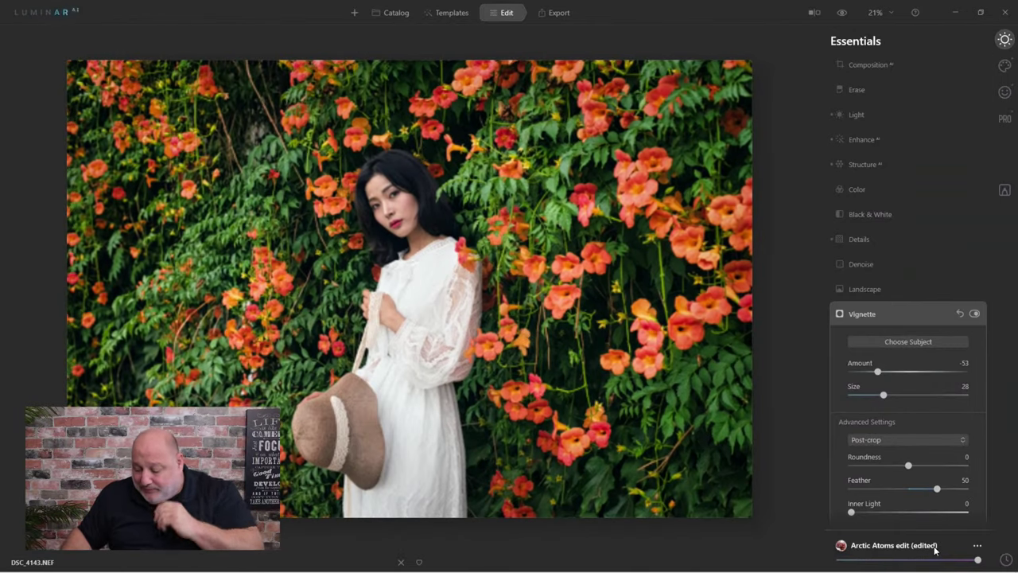
click(977, 547)
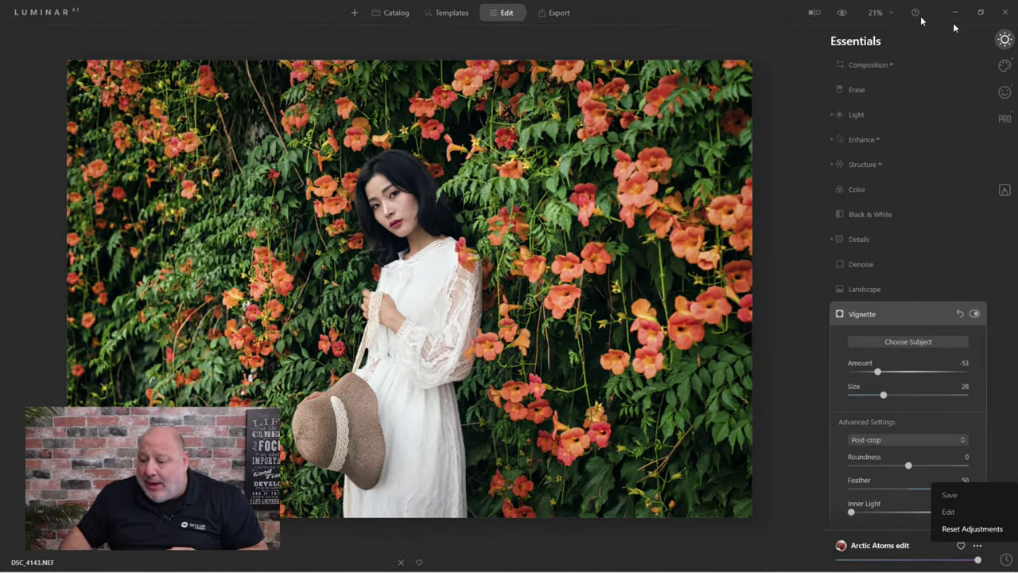
click(468, 14)
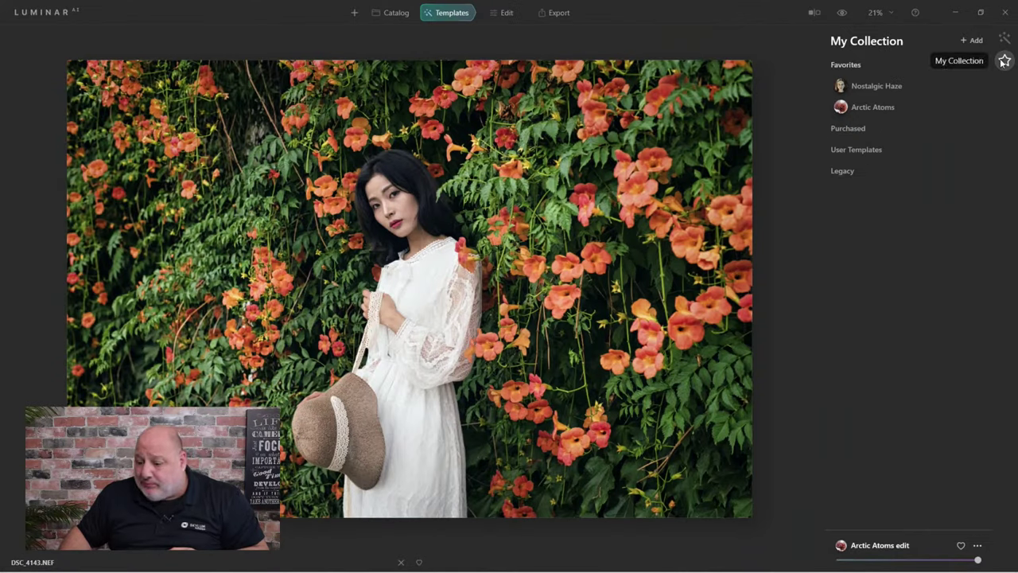
- Rename user template 'Arctic Atoms edit' to 'Starting point', then open the hands photo from Catalog
click(861, 150)
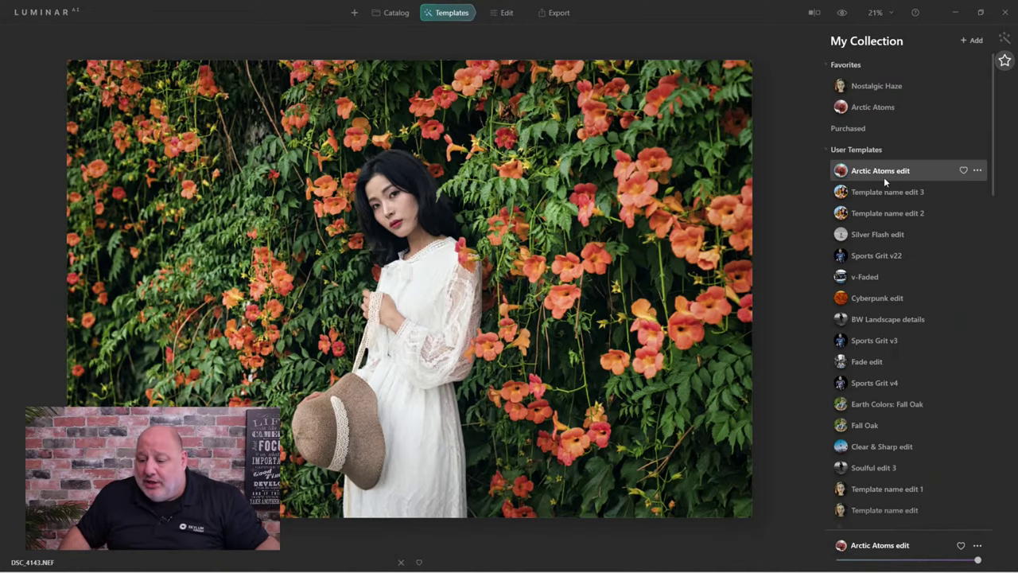
click(977, 171)
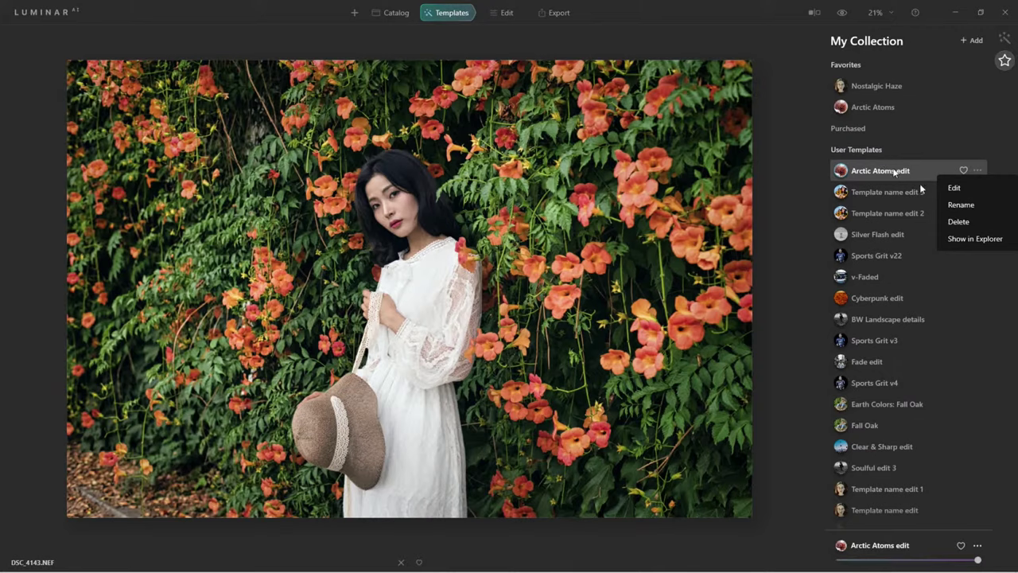
click(961, 205)
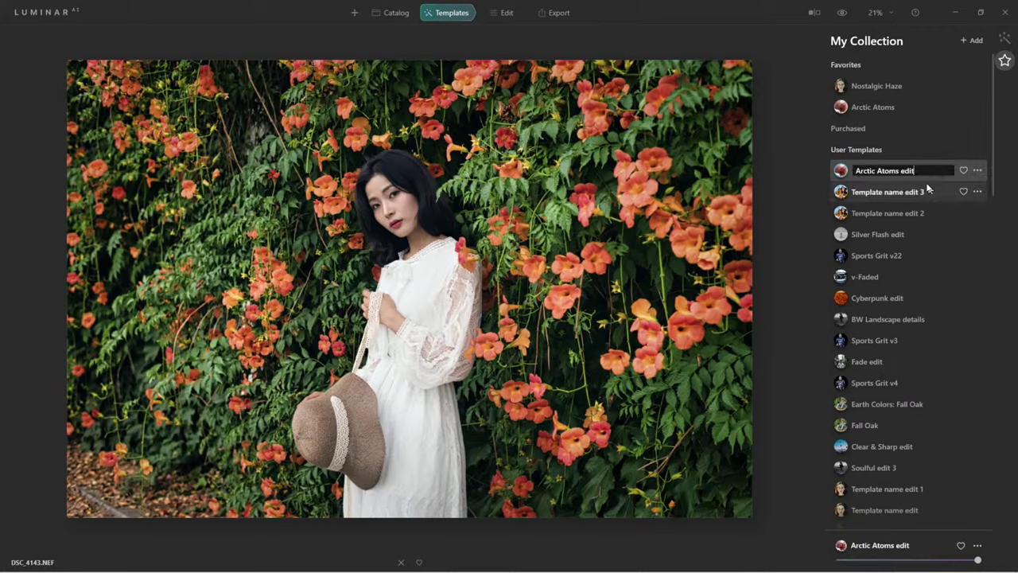
drag(919, 170, 853, 169)
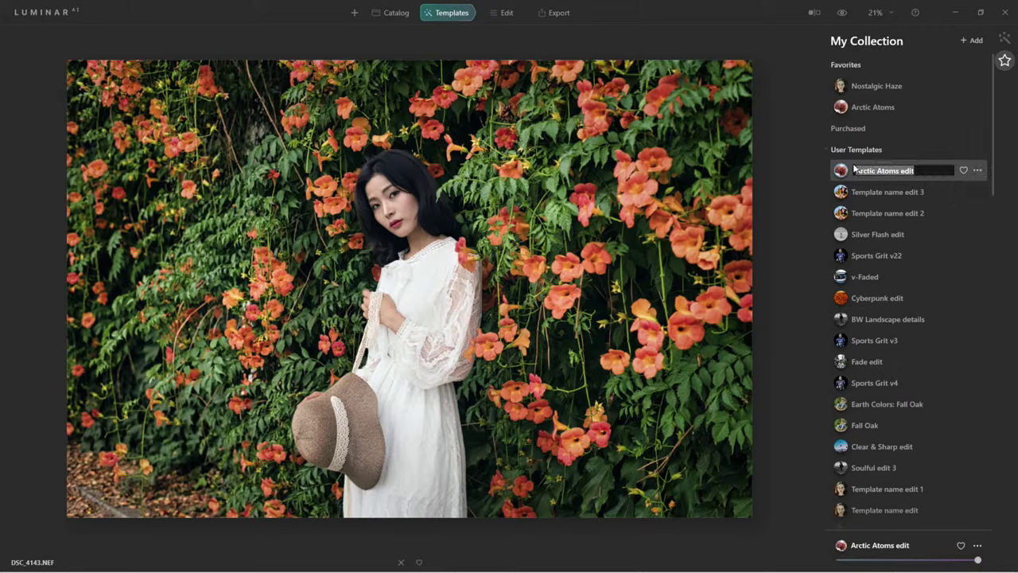
text(Starting)
key(BackSpace)
key(BackSpace)
key(BackSpace)
key(BackSpace)
key(BackSpace)
key(BackSpace)
key(BackSpace)
key(BackSpace)
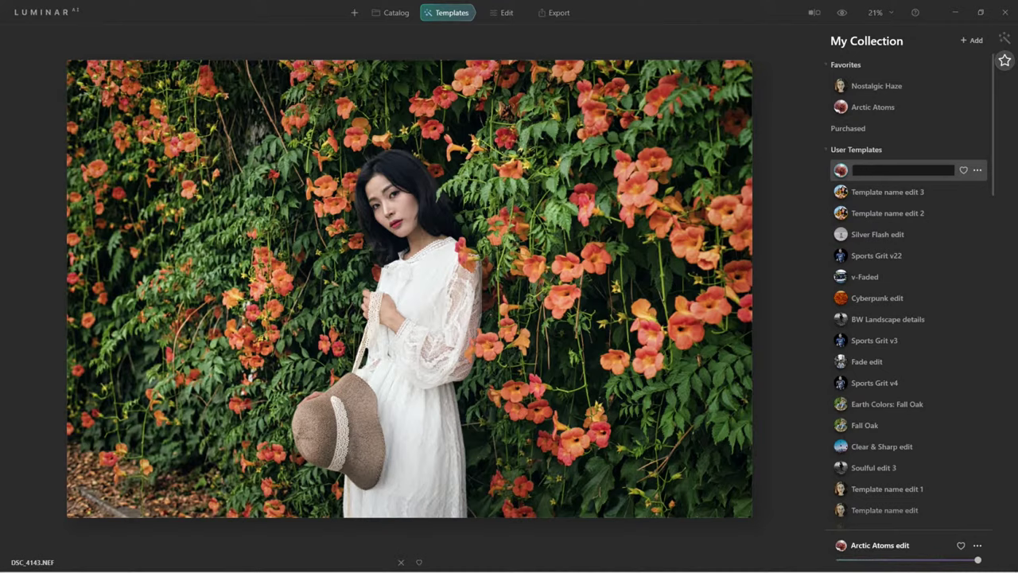
text(Starting point)
key(Return)
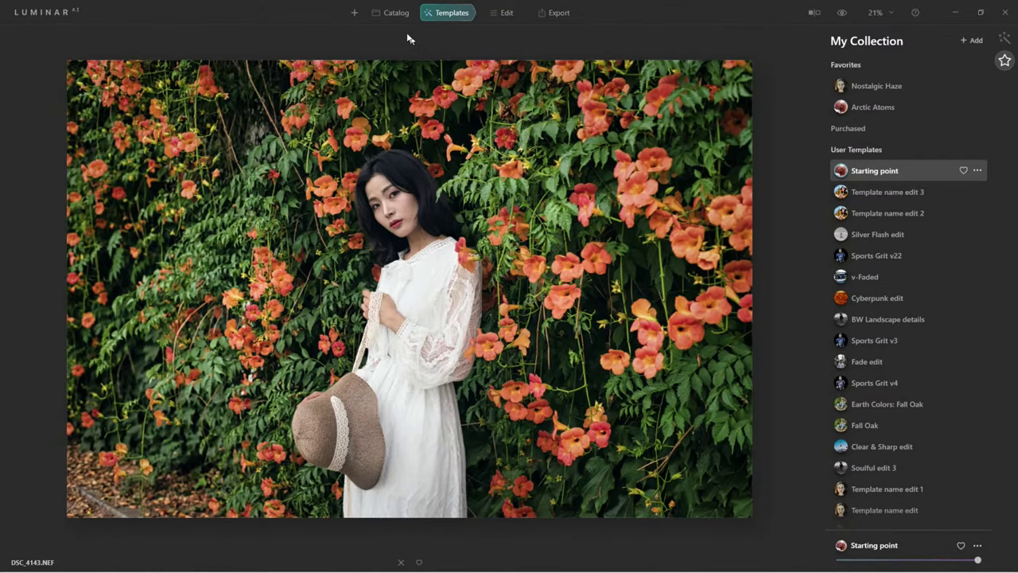
click(394, 13)
double_click(223, 94)
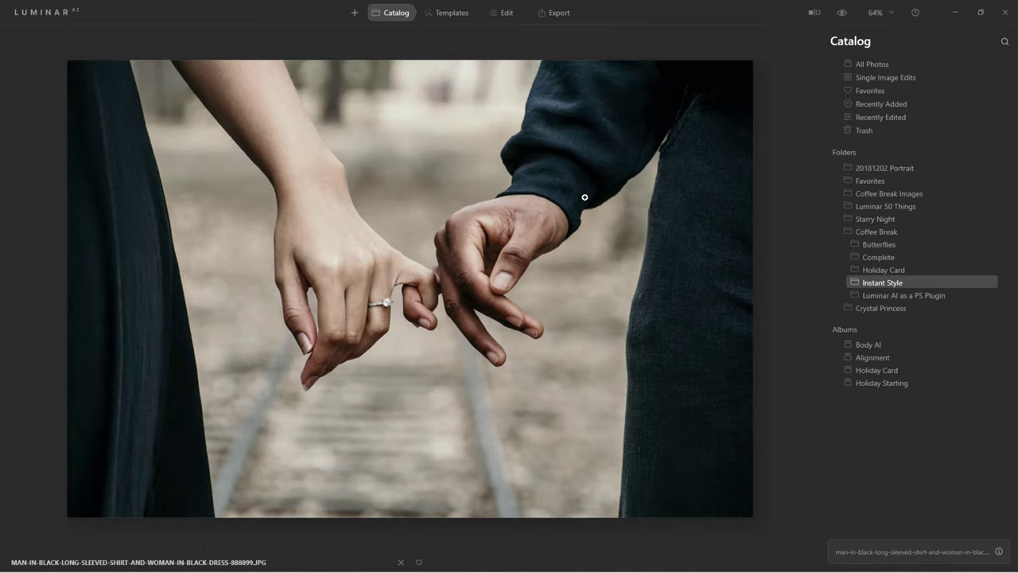
- Open the Closeups collection from the hands photo's For This Photo template suggestions
click(447, 15)
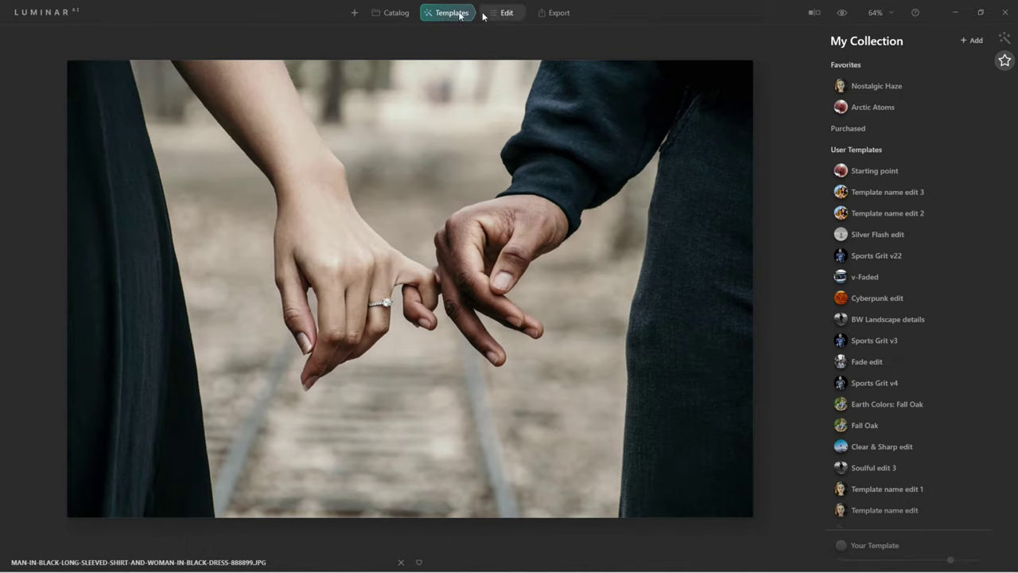
click(1006, 39)
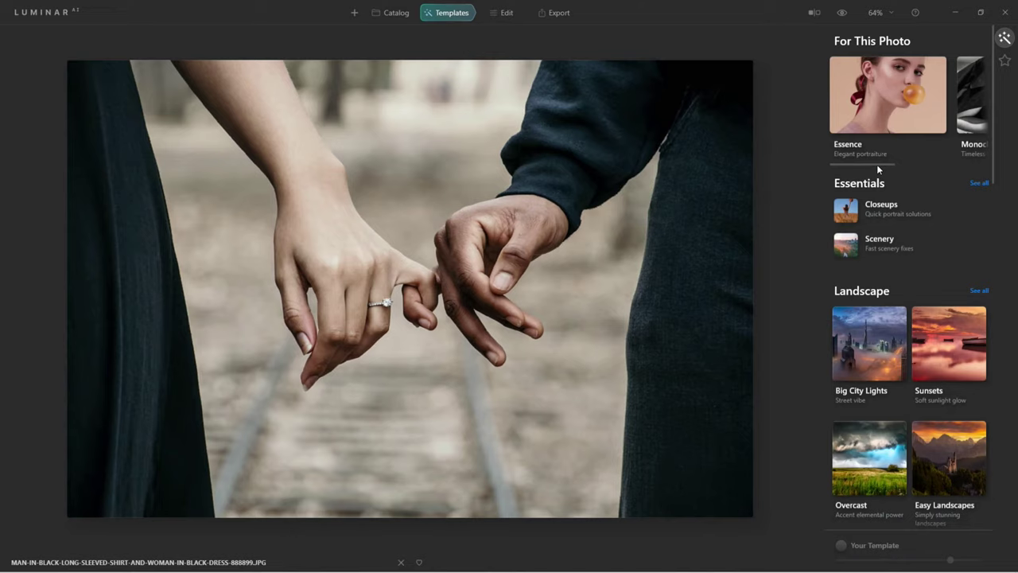
drag(876, 164, 975, 170)
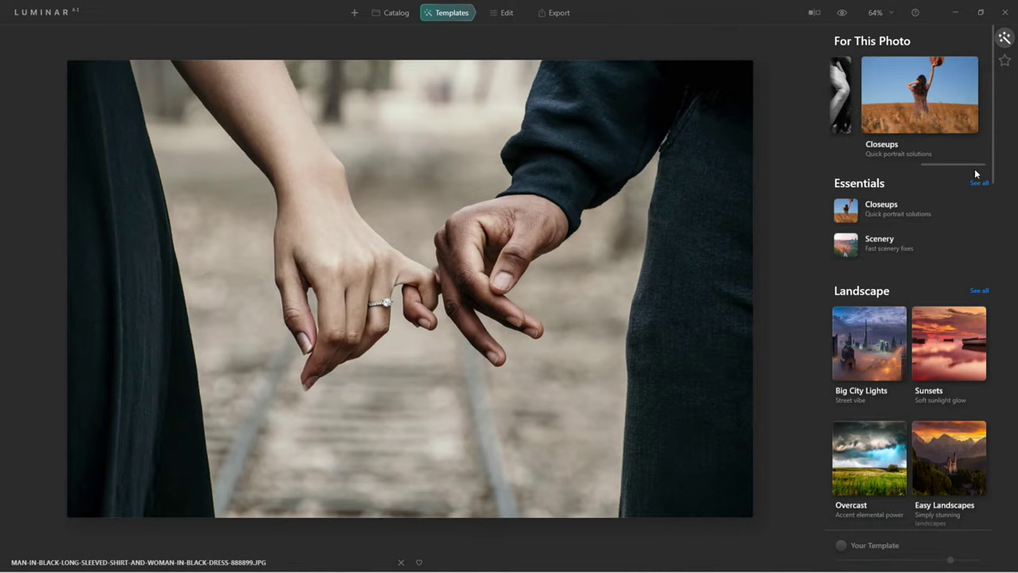
click(921, 115)
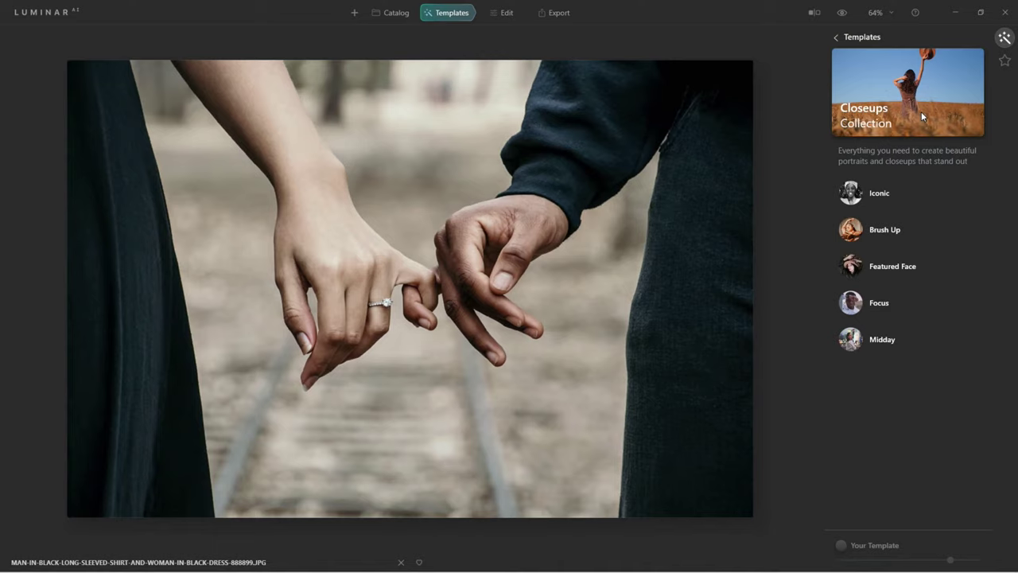
- Compare Brush Up, Featured Face, Focus and Midday, then apply black-and-white Iconic and favourite it
click(882, 198)
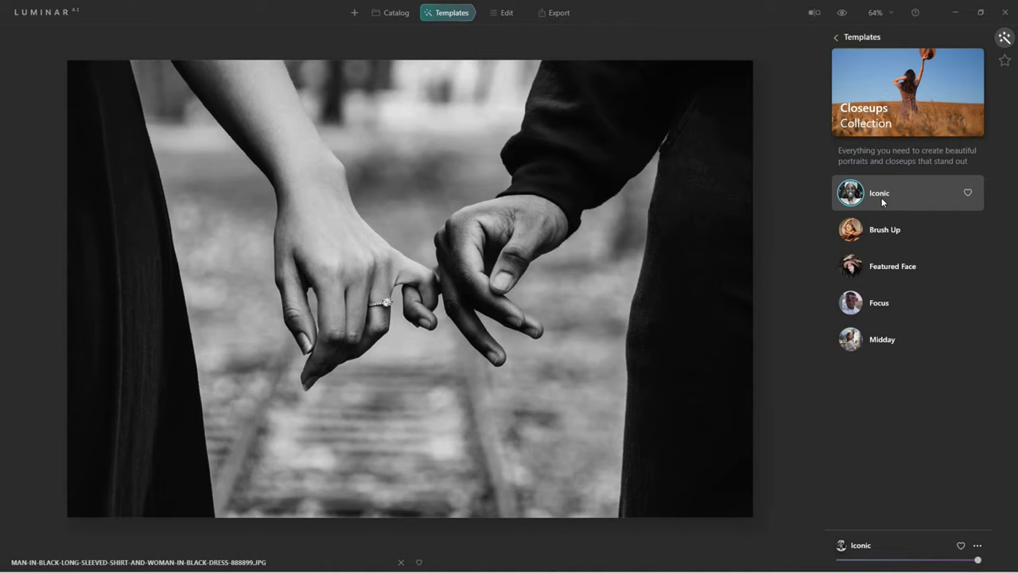
click(853, 229)
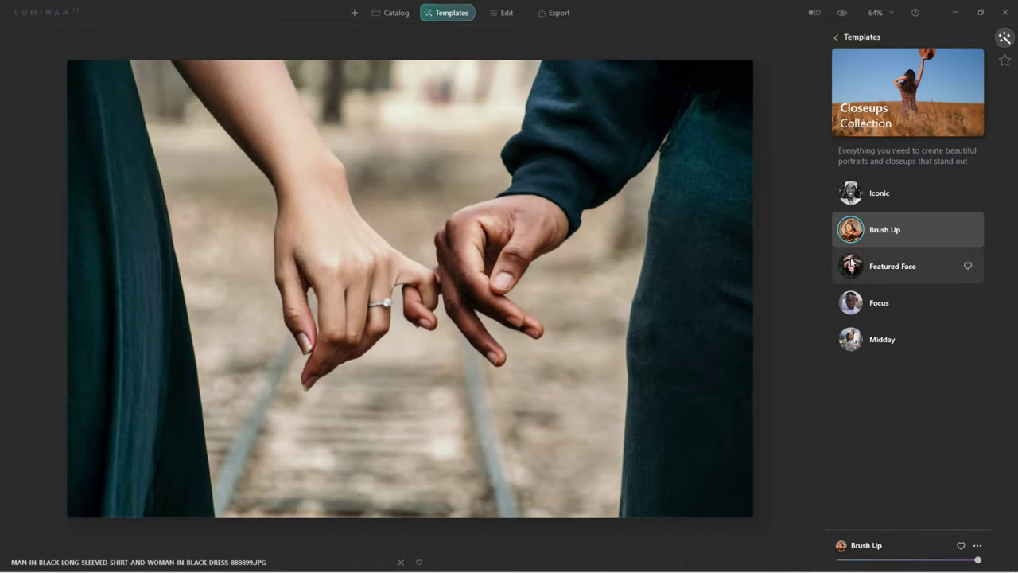
click(852, 263)
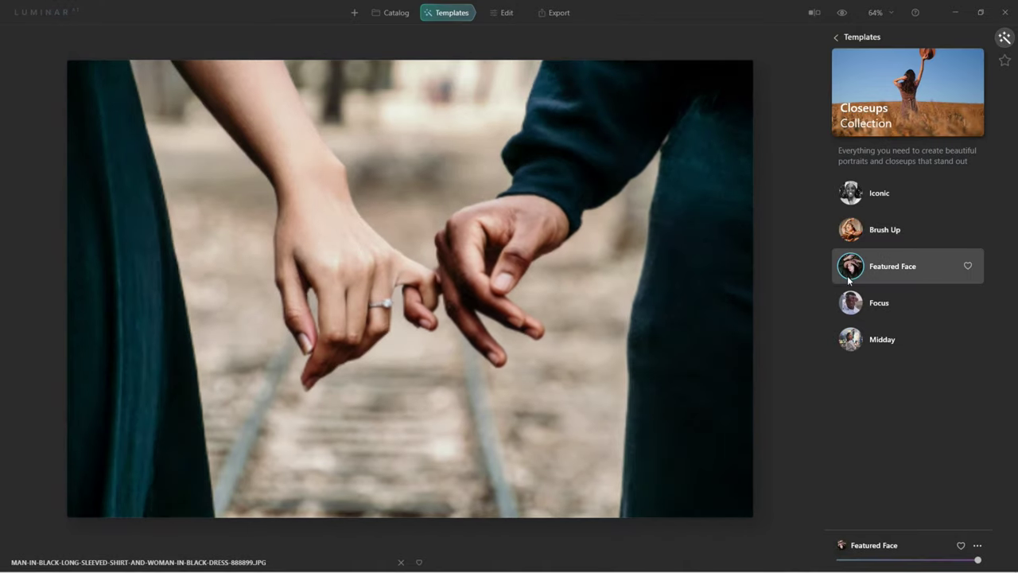
click(851, 302)
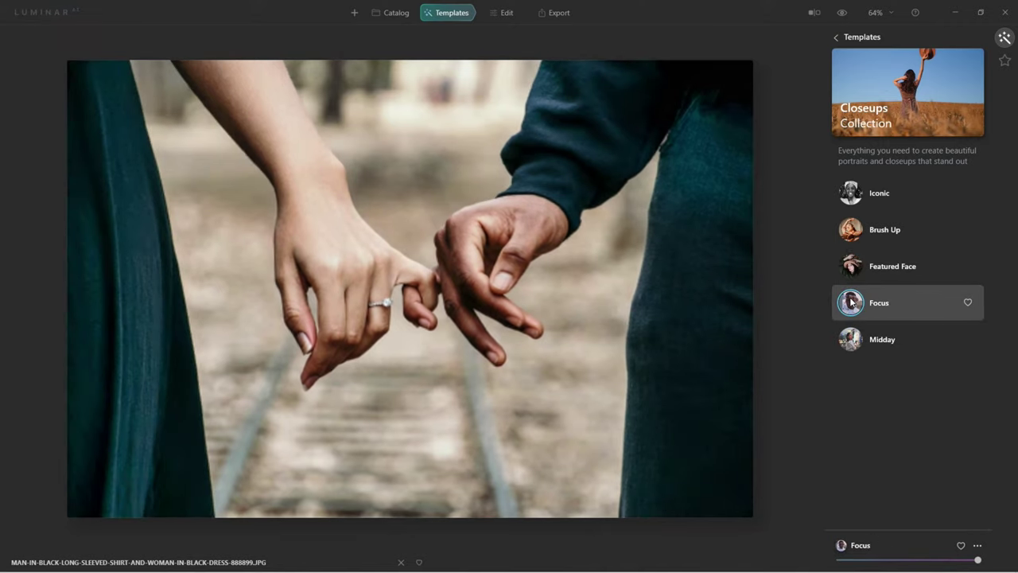
click(849, 347)
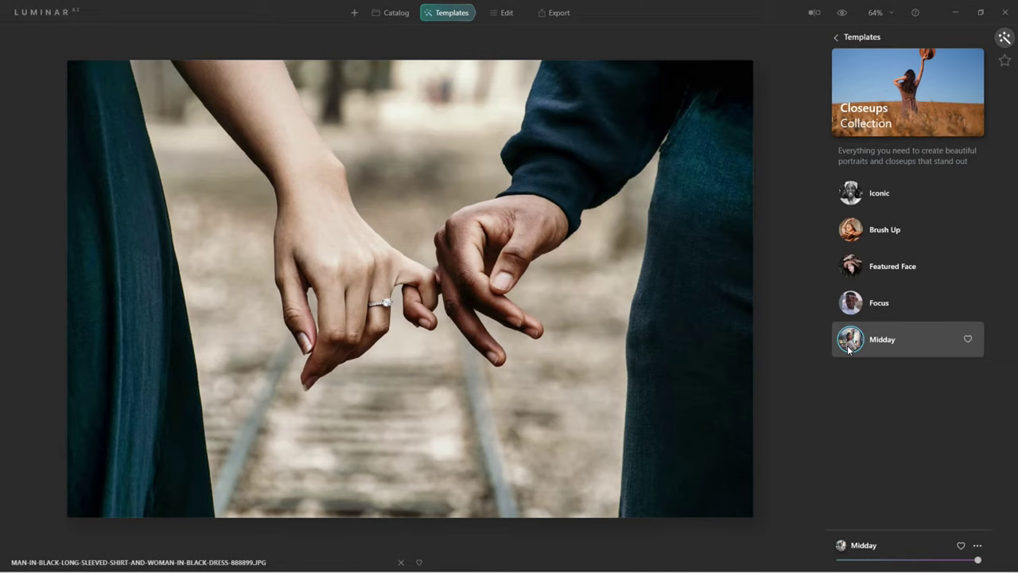
click(859, 200)
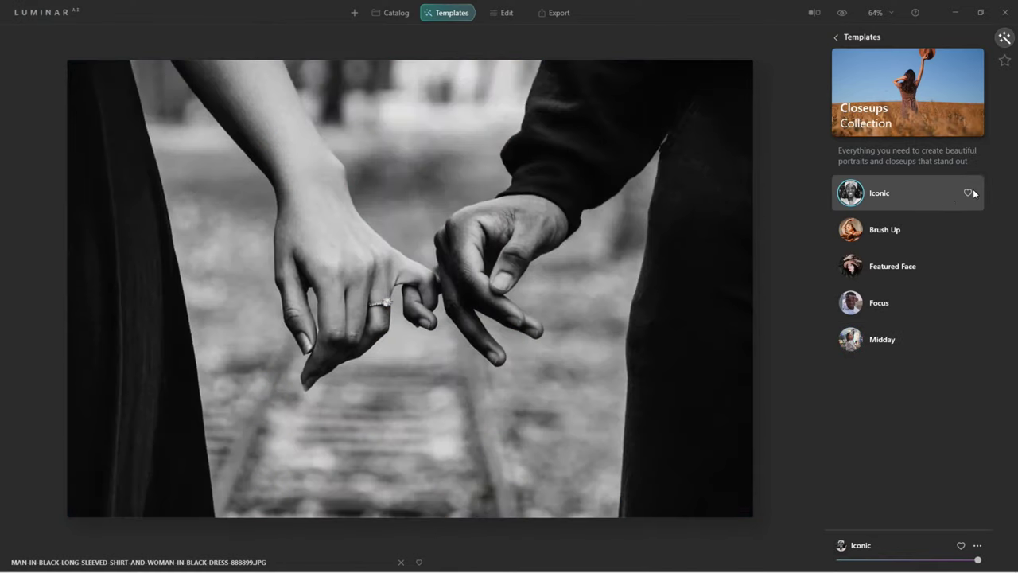
click(968, 192)
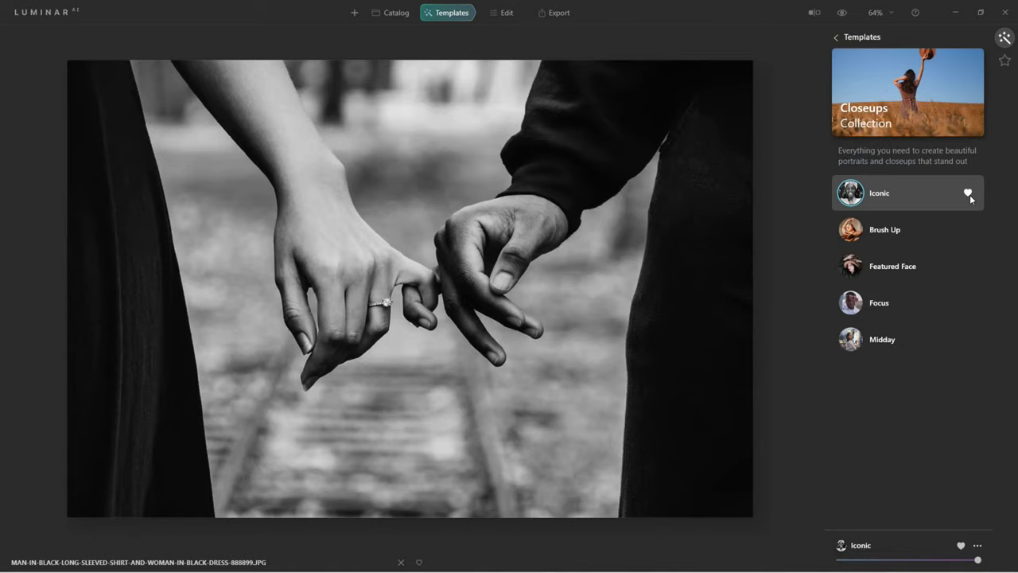